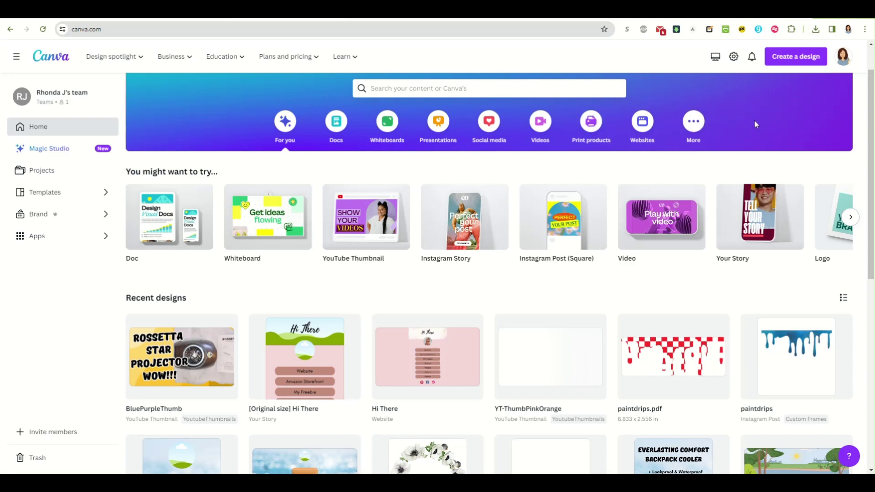
Create a new custom-size design 1080 px wide and 1920 px high.
mouse_move(468, 230)
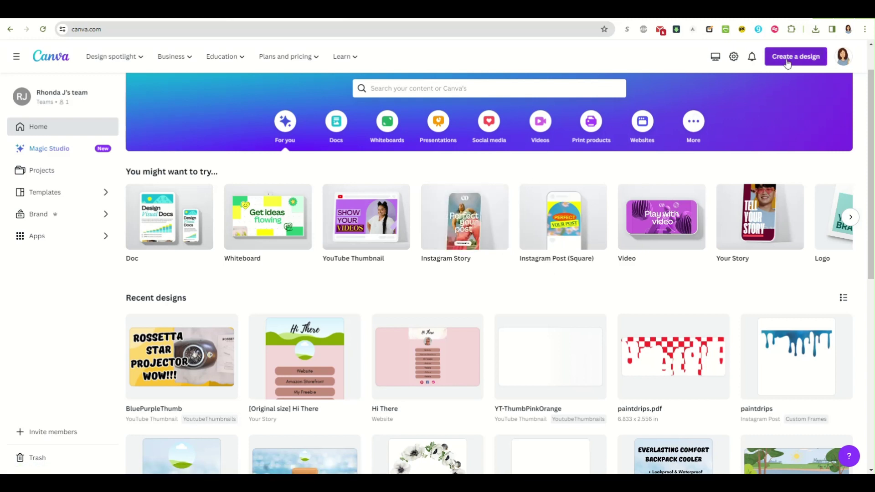
click(787, 61)
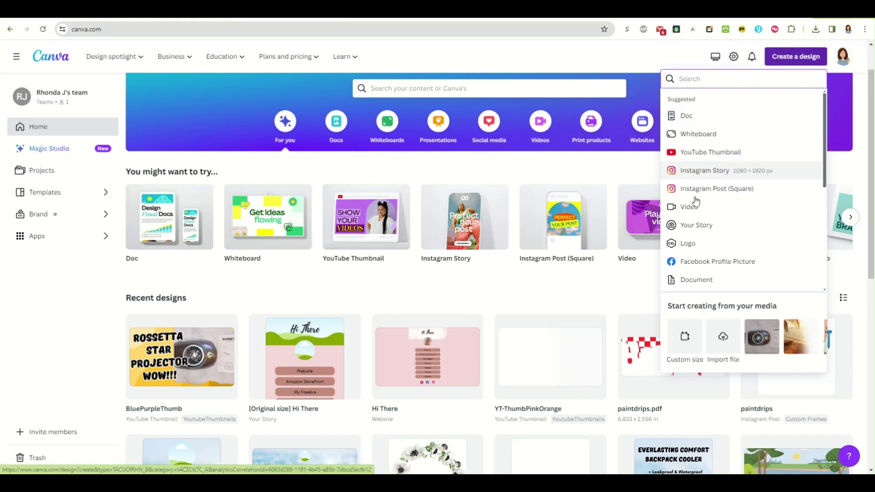
click(685, 337)
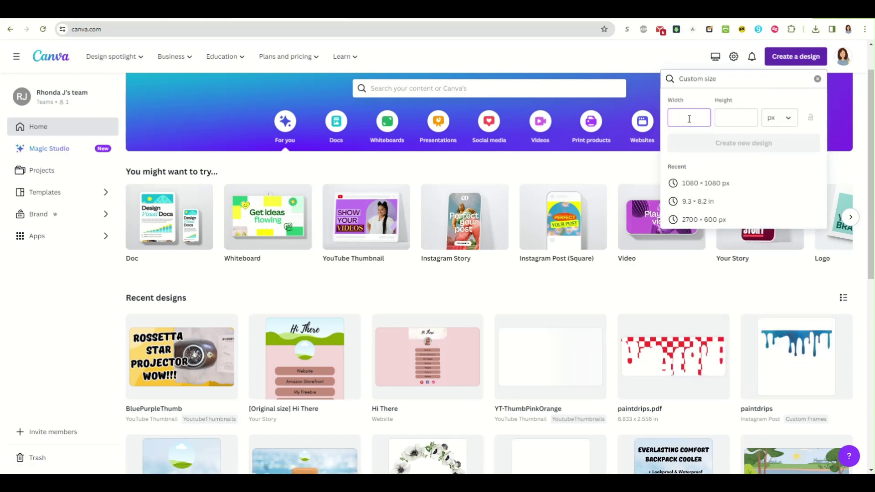
text(1080)
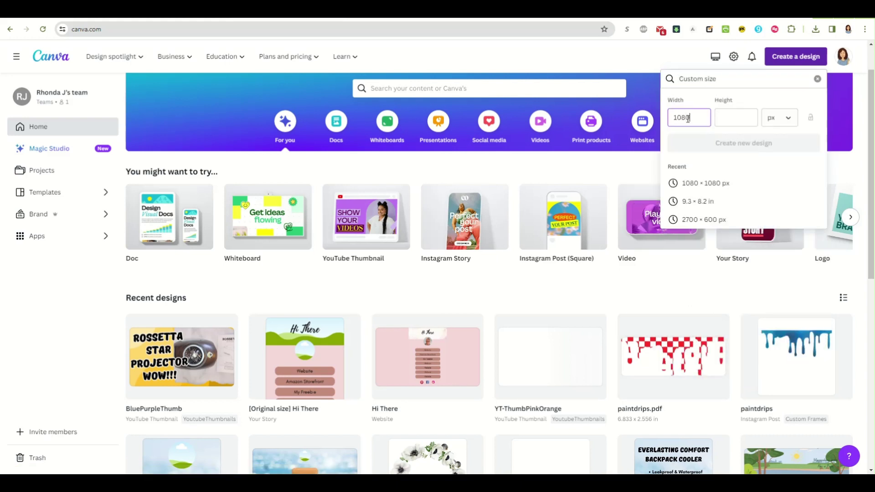
click(736, 118)
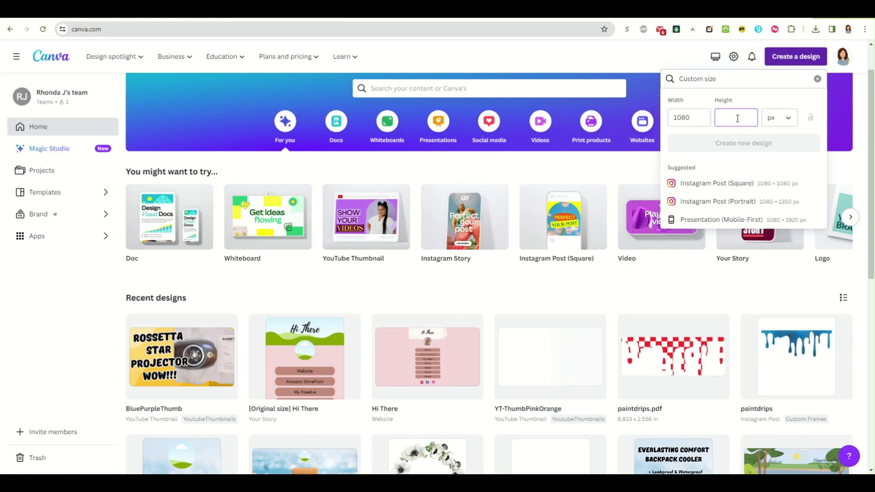
text(1920)
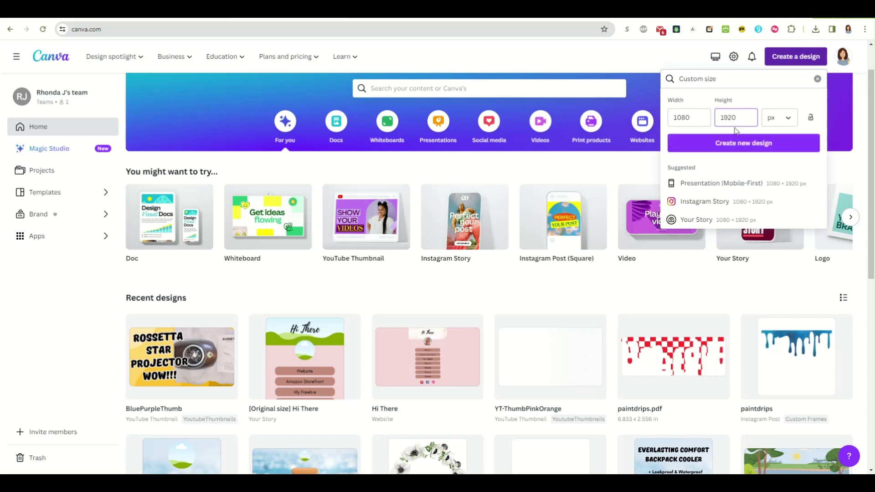
click(748, 144)
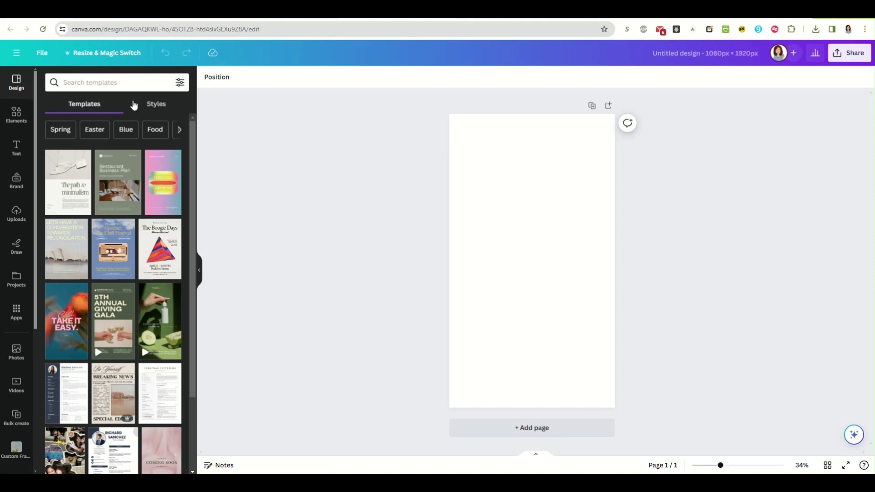
Set the blank page's background to the palest pink in the brand palette.
click(17, 116)
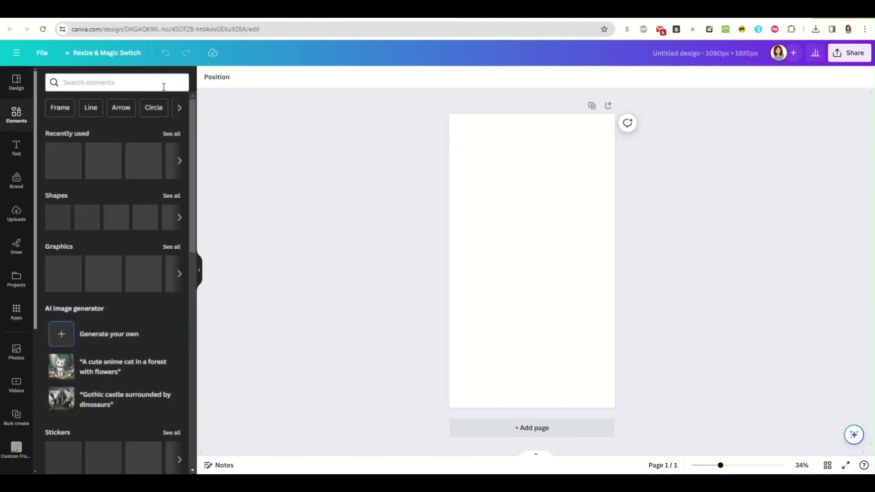
click(510, 214)
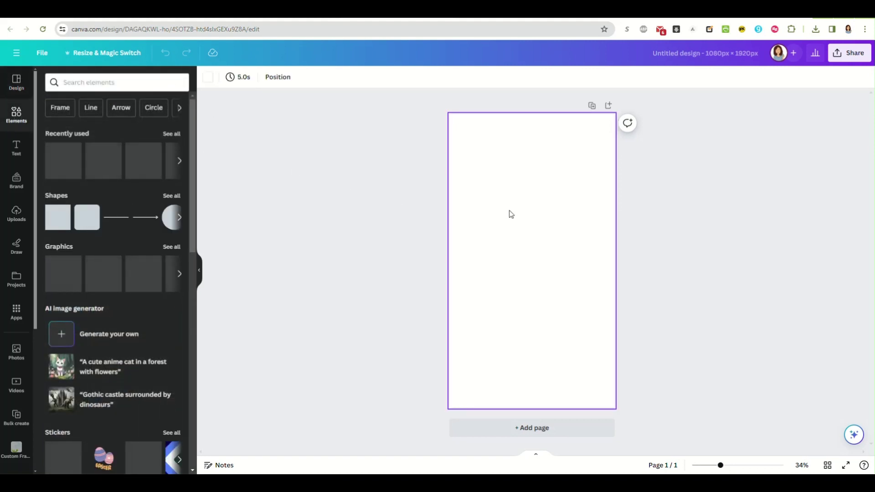
click(207, 77)
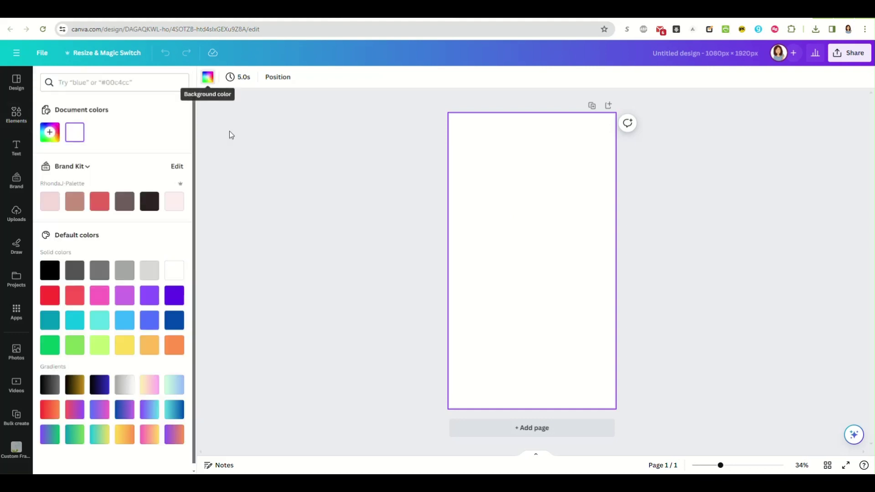
click(173, 205)
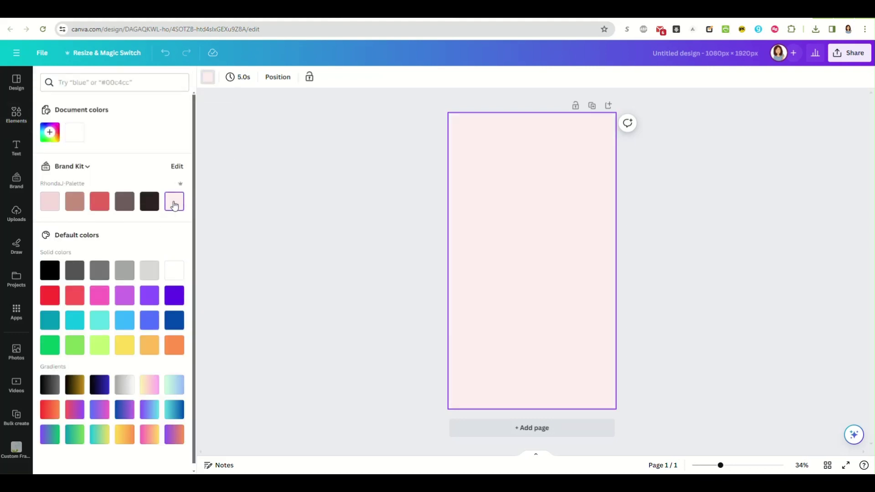
click(280, 191)
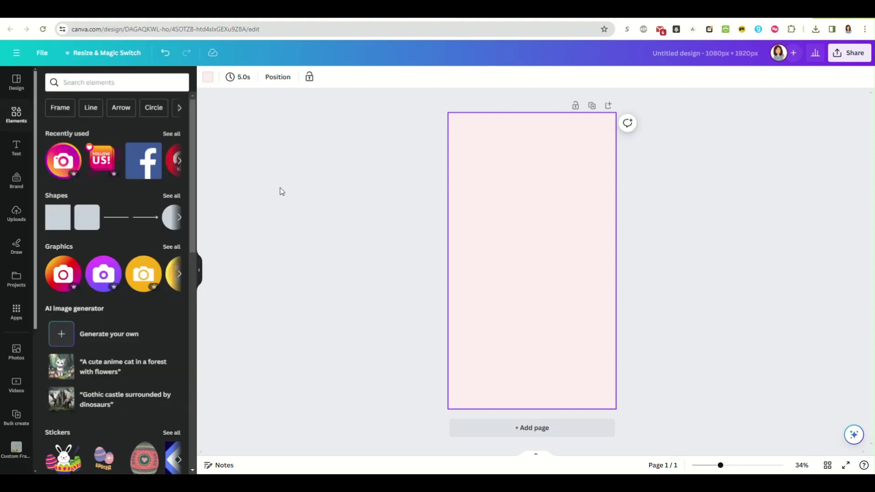
click(377, 180)
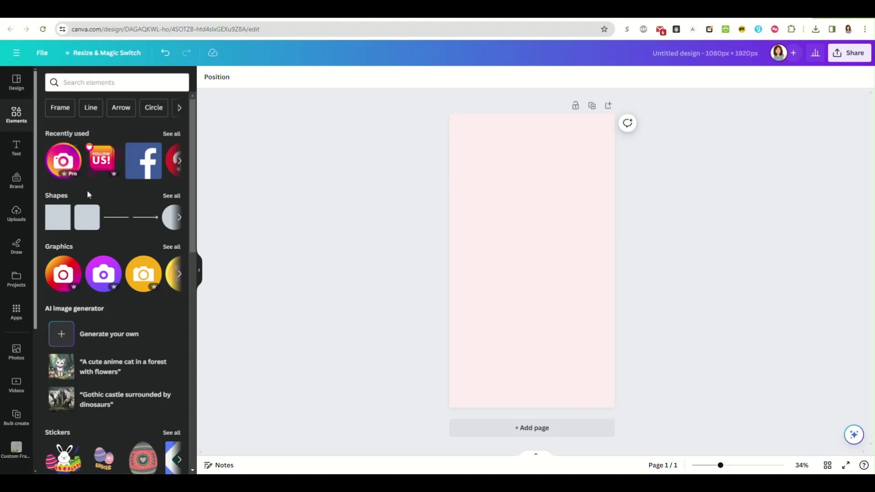
Add a square frame and stretch it across the full page width as a header along the page's top edge.
scroll(118, 266, down, 9)
scroll(117, 269, down, 3)
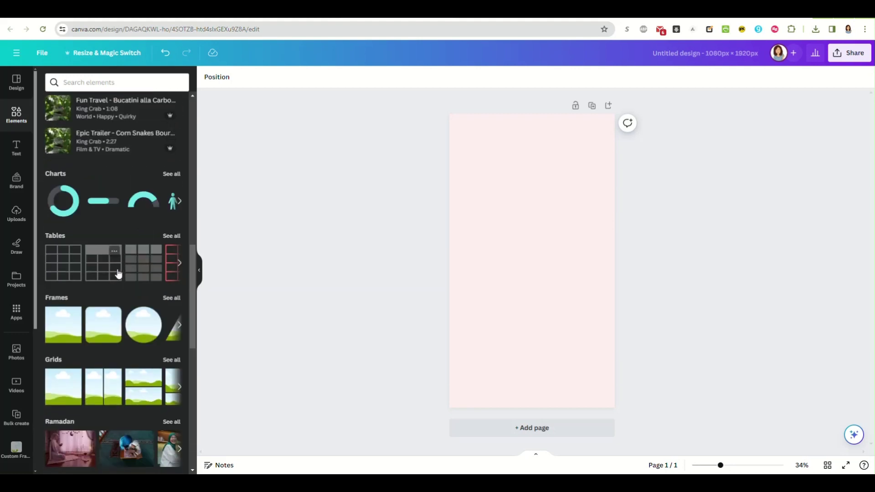
click(64, 325)
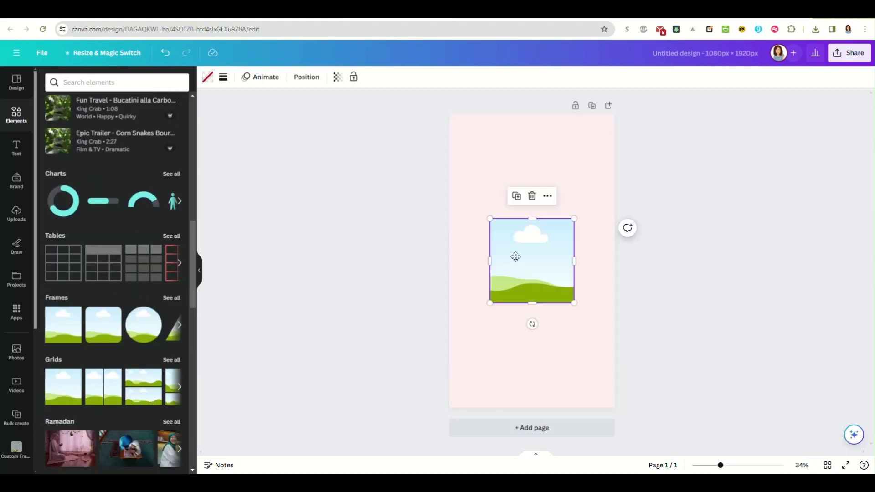
drag(515, 255, 437, 130)
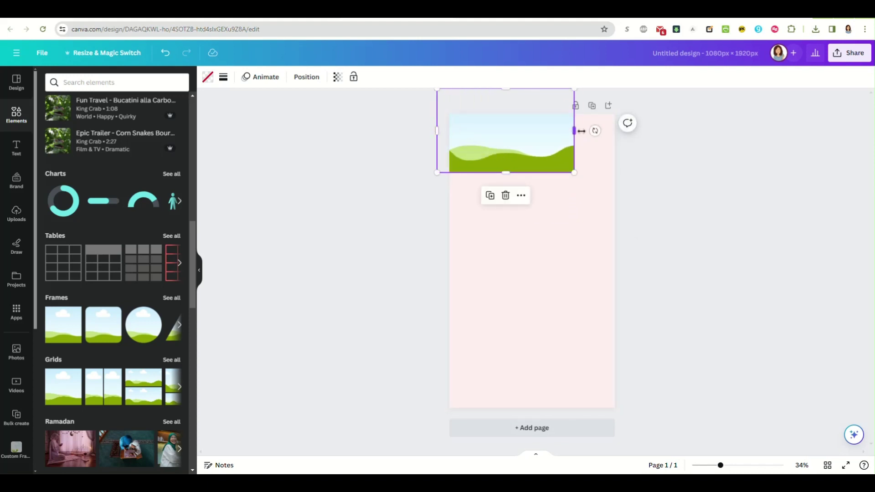
drag(574, 131, 629, 141)
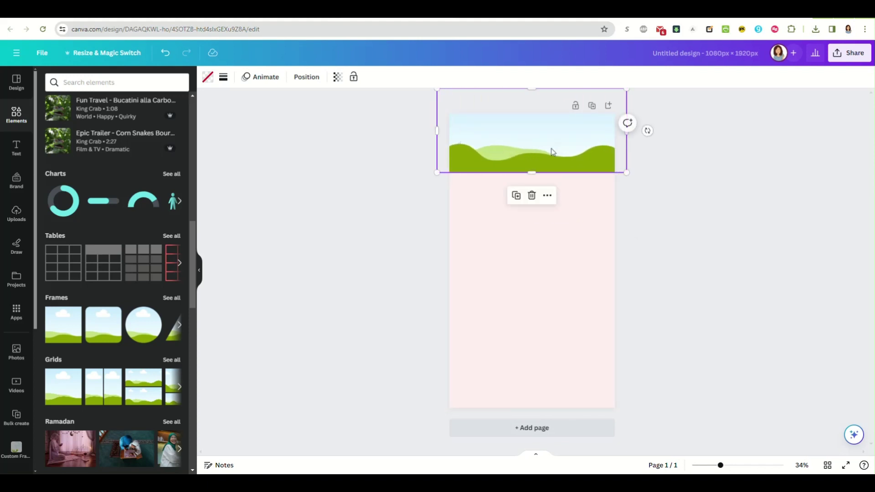
Search the elements library for "round doodle frame".
click(130, 85)
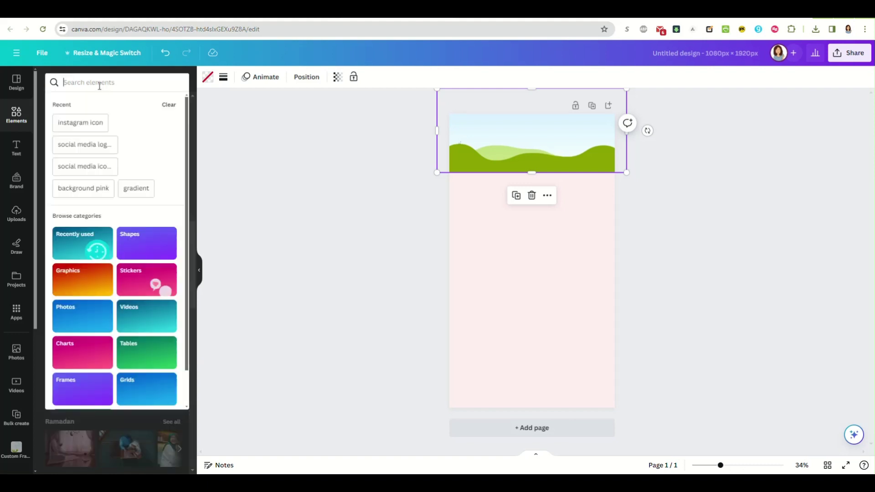
text(roun)
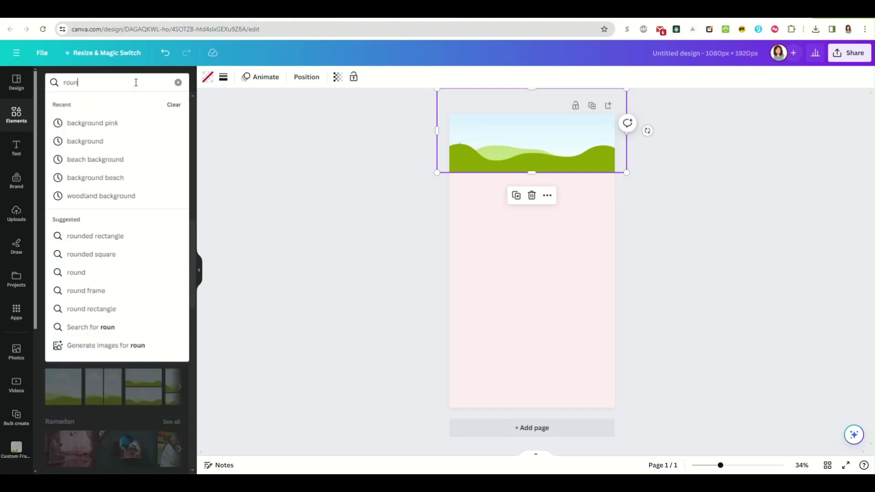
text(d)
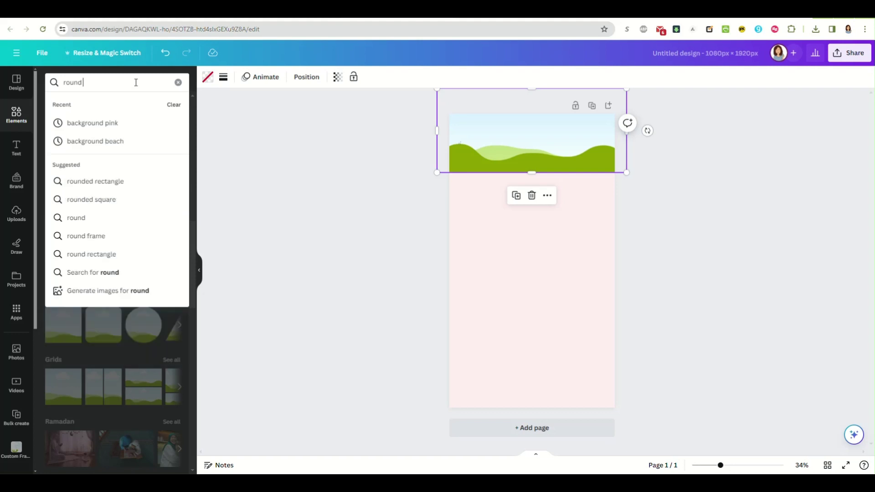
text( doogle)
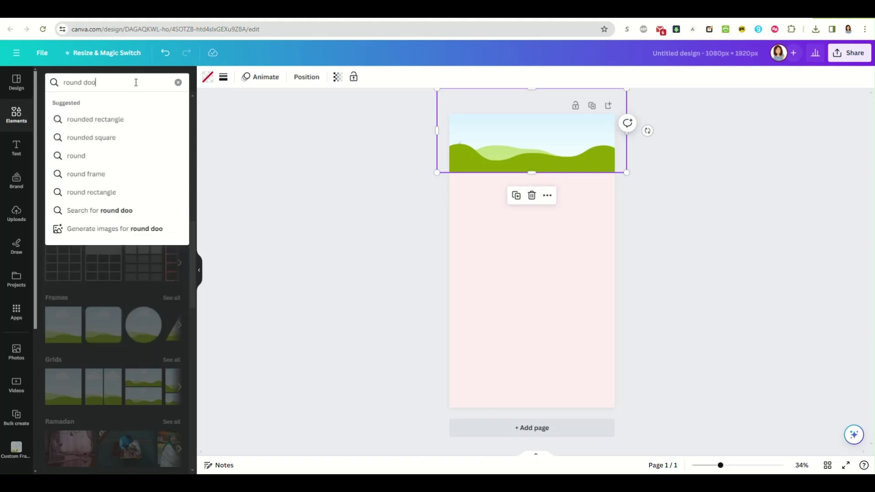
text(dle fra)
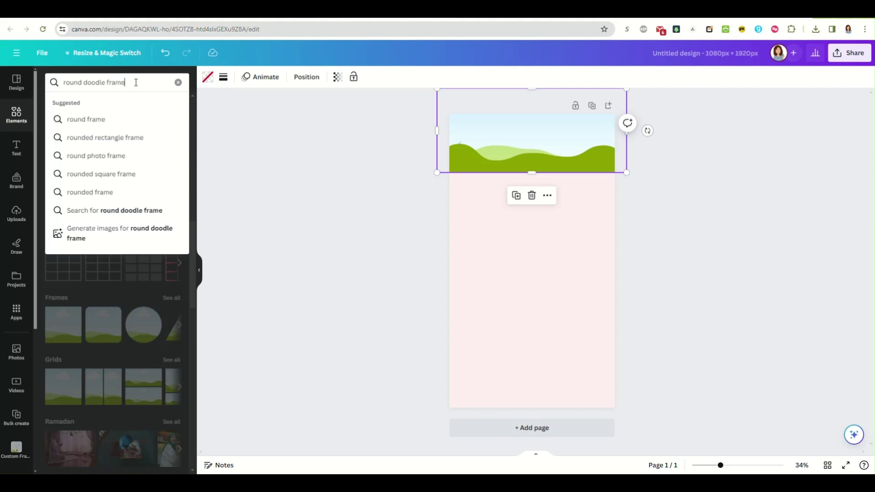
text(me)
key(Return)
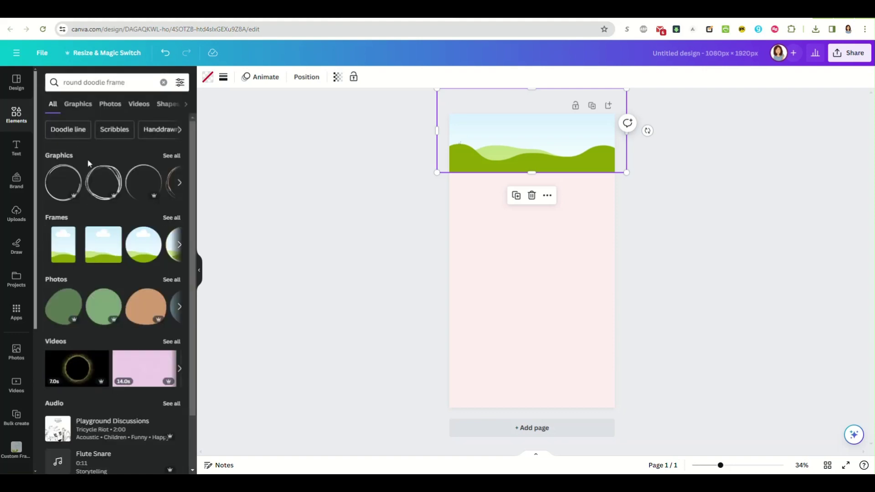
Browse the graphics results, add a multi-line scribbled circle to the page and shrink it slightly.
click(81, 112)
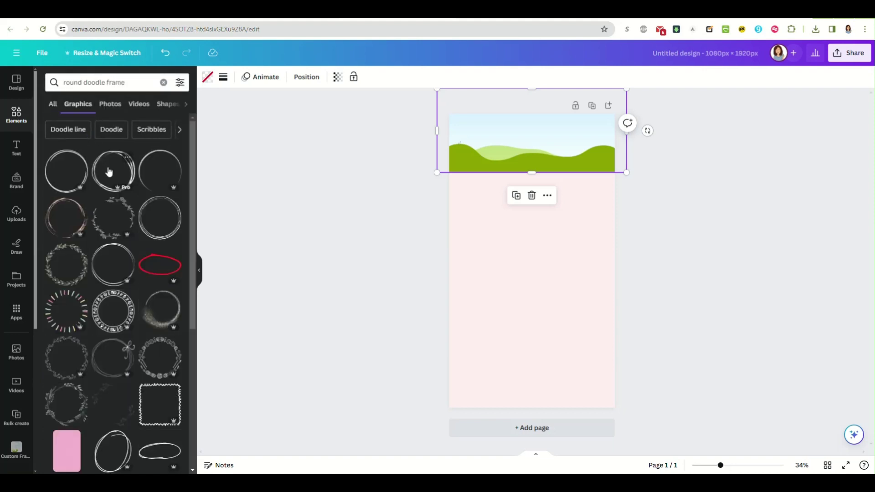
scroll(110, 263, down, 2)
scroll(145, 231, down, 3)
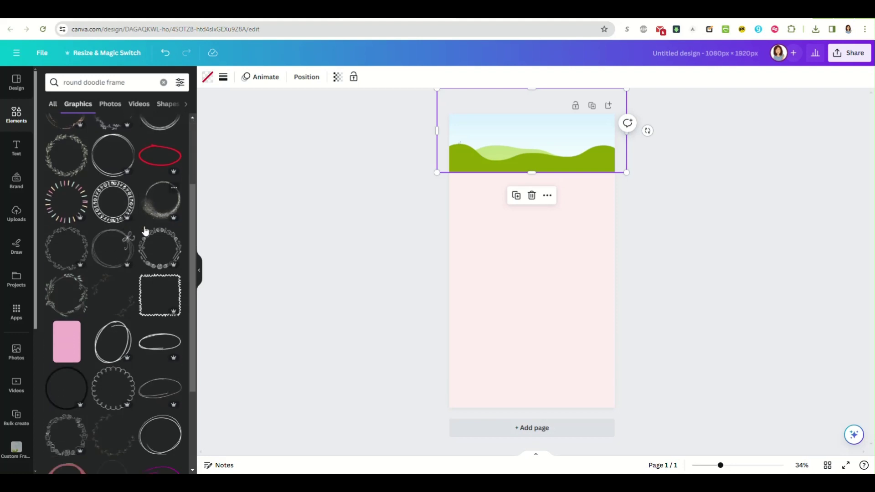
scroll(119, 269, down, 2)
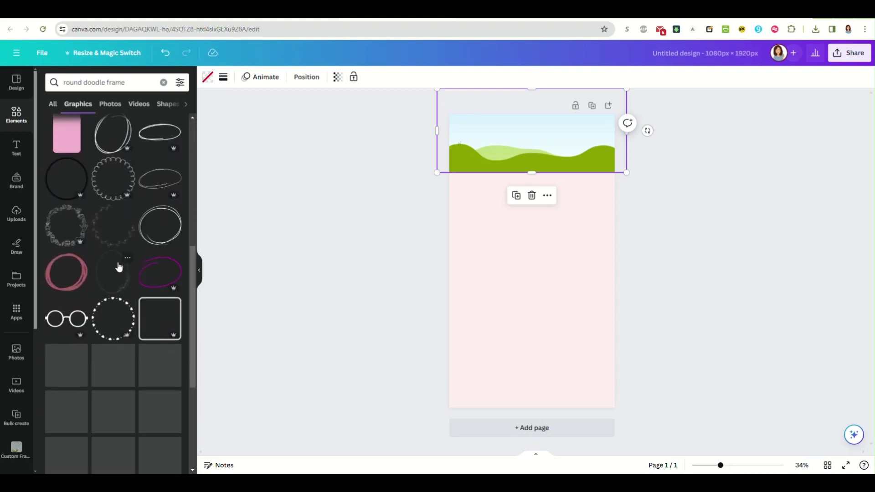
scroll(144, 246, up, 1)
scroll(144, 245, down, 6)
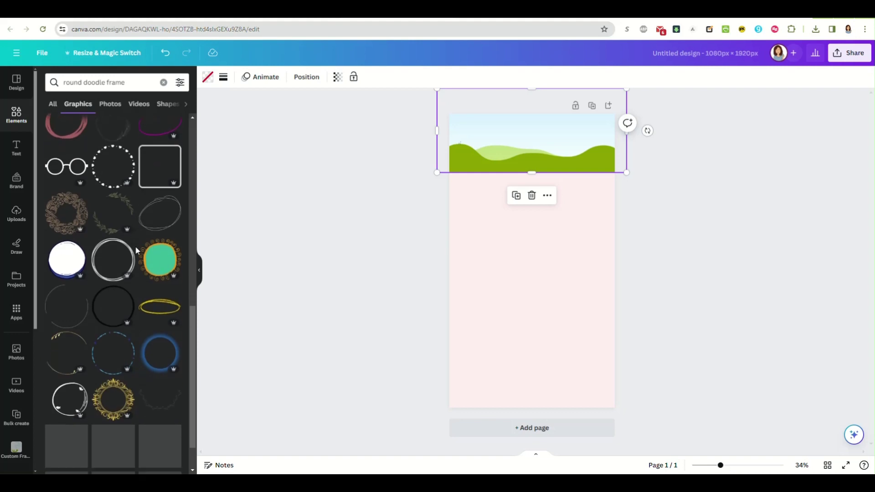
scroll(135, 250, up, 3)
scroll(131, 246, up, 8)
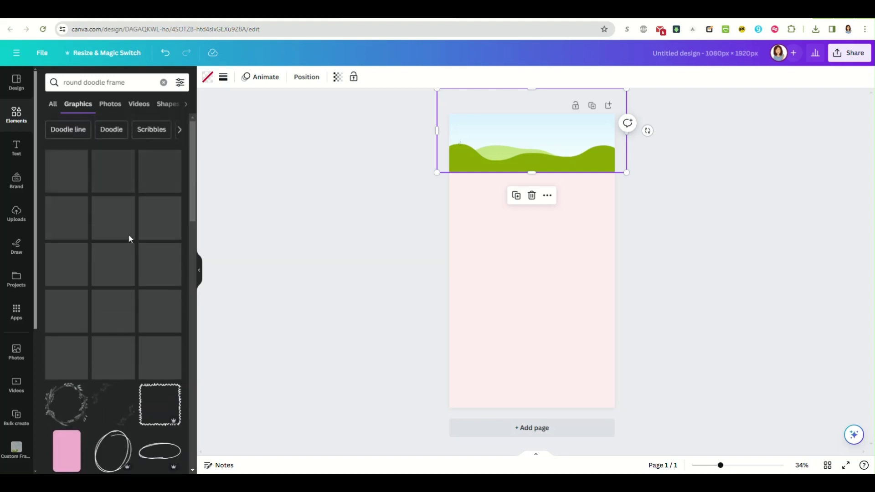
click(101, 182)
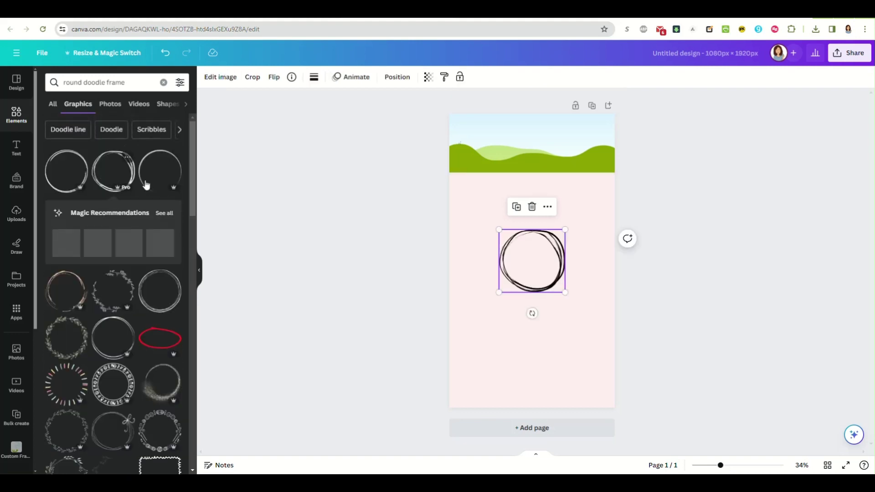
drag(565, 290, 554, 281)
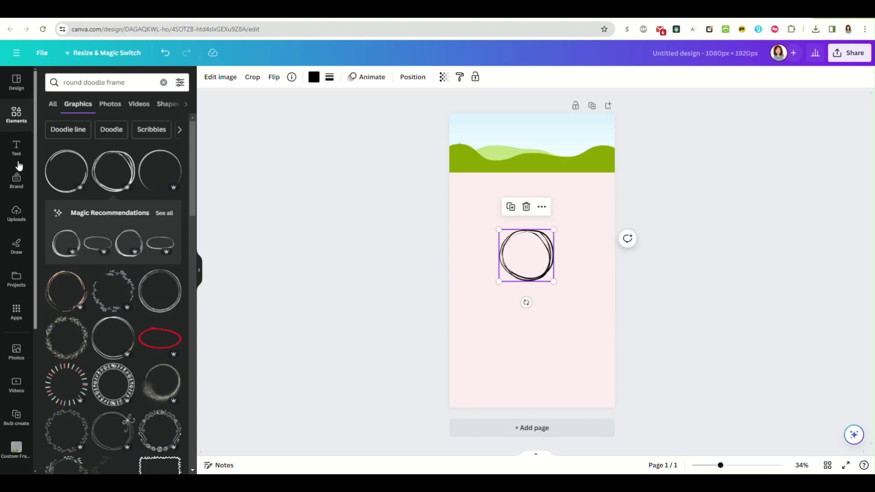
Add the round torn-paper frame from the Paper frames and centre it horizontally over the header's lower edge.
click(163, 82)
scroll(118, 289, down, 4)
scroll(118, 290, down, 10)
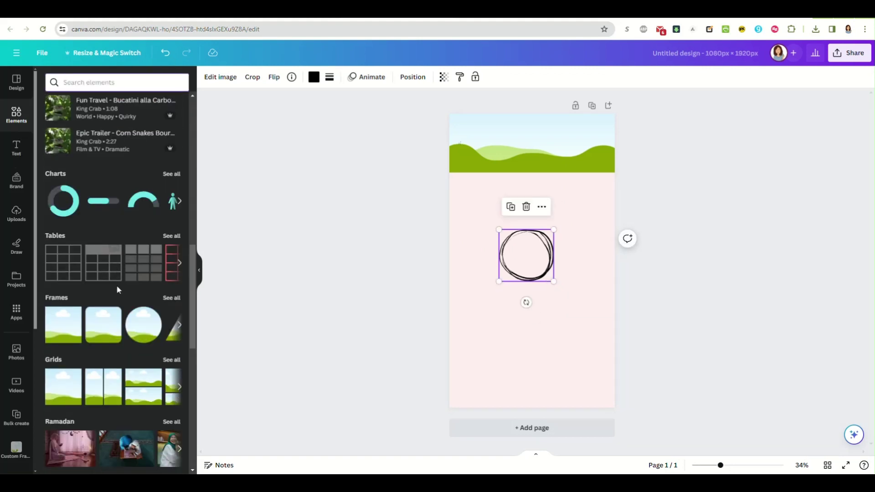
click(172, 162)
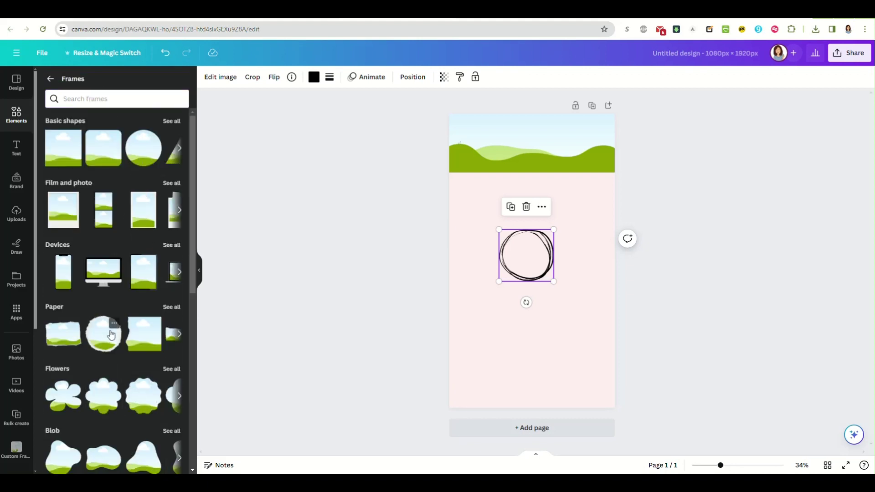
click(103, 345)
mouse_move(524, 267)
mouse_down()
mouse_move(527, 337)
mouse_move(523, 183)
mouse_up()
Delete the scribbled circle and shrink the round paper frame to about half size, centred on the header's lower edge.
click(504, 245)
key(Delete)
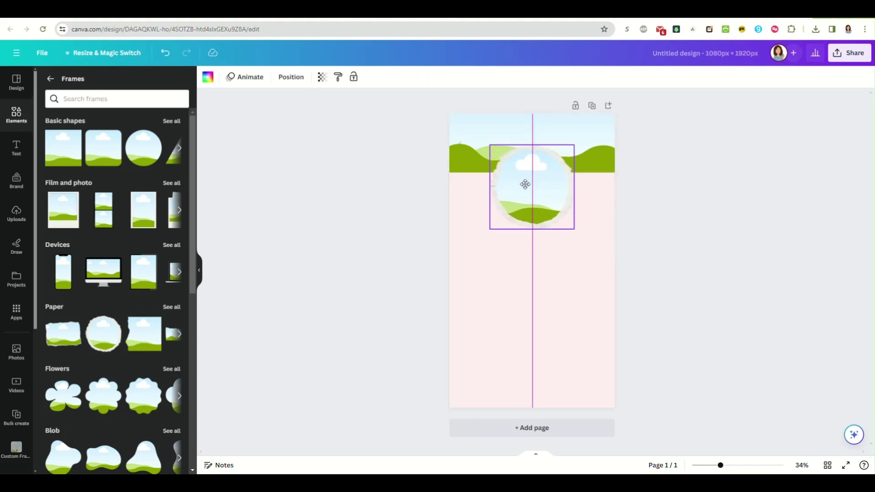
drag(574, 231, 534, 188)
click(397, 217)
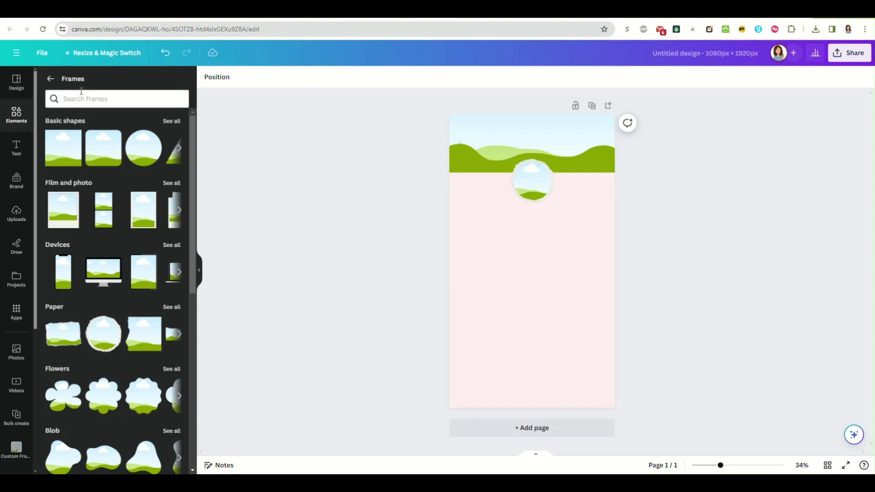
click(50, 79)
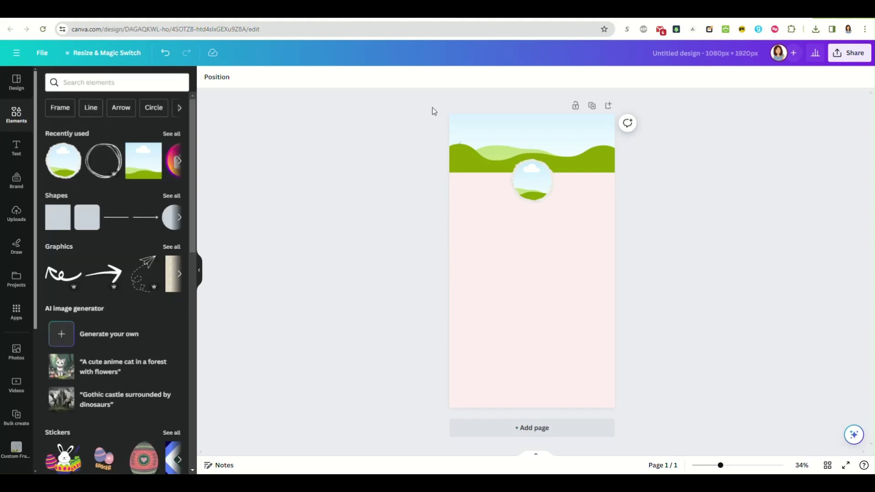
Search the elements library for "watercolor background" and fill the header frame with the pink and purple watercolor meadow photo.
click(90, 83)
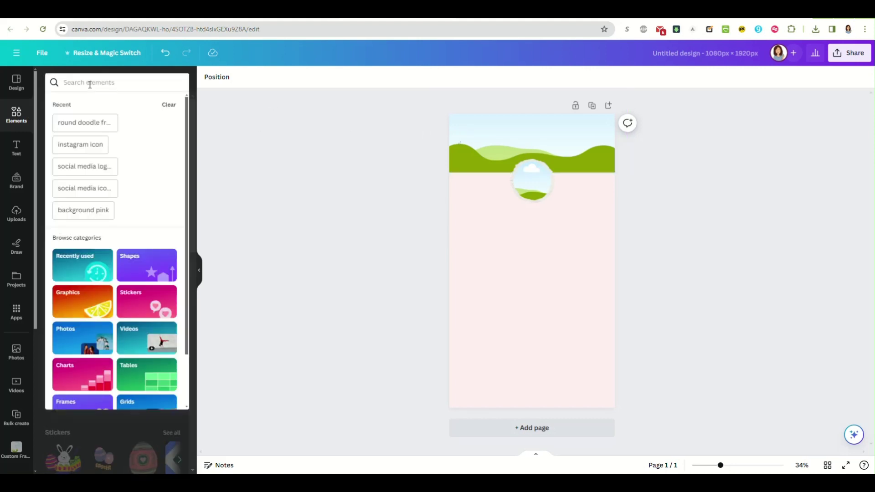
text(water)
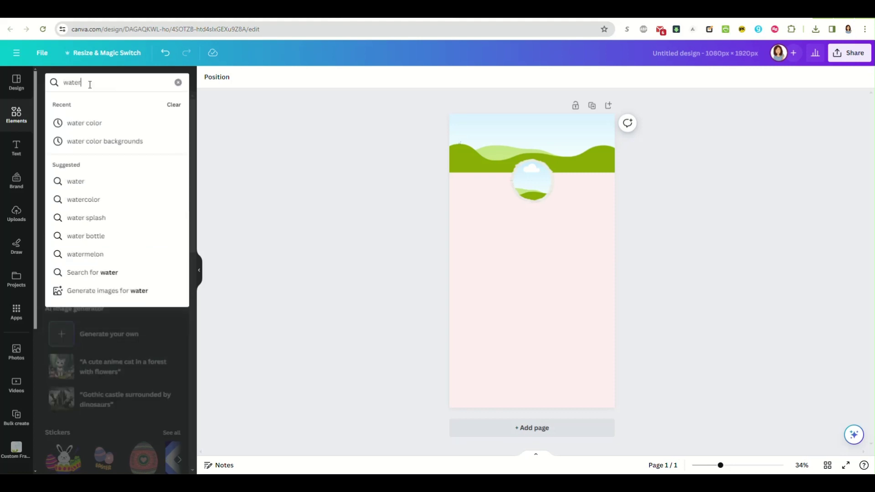
text(color)
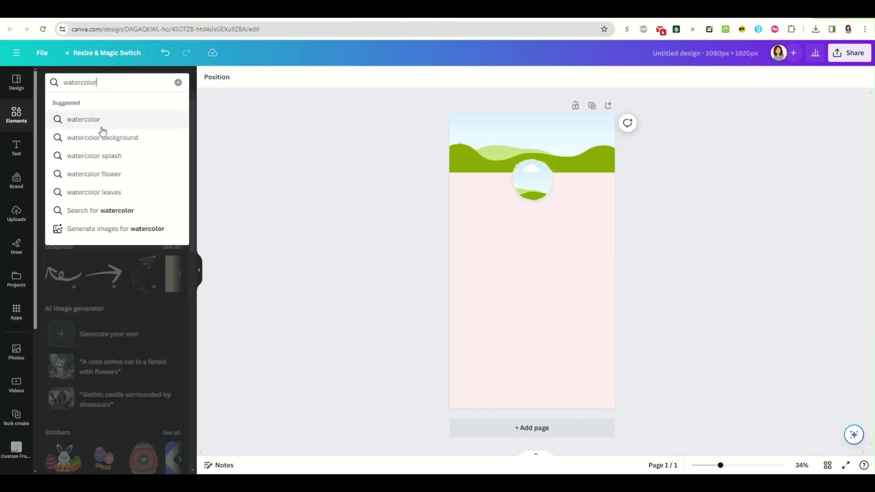
click(102, 137)
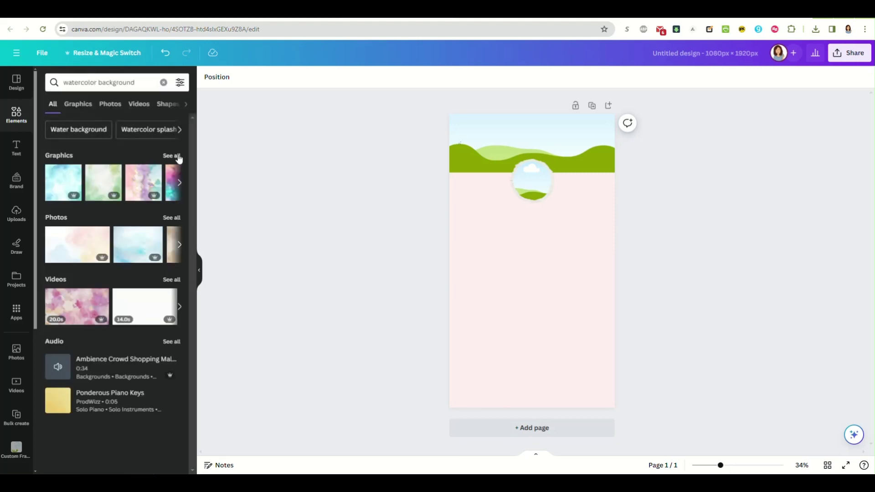
click(170, 220)
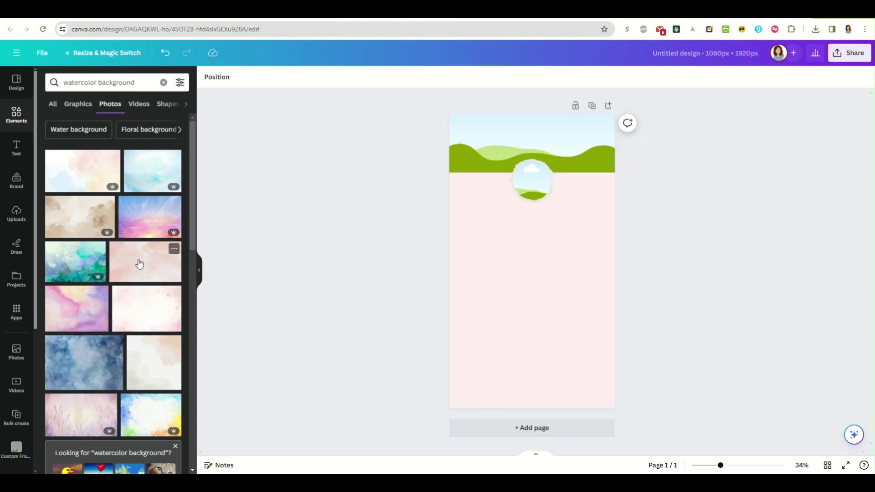
scroll(135, 316, down, 2)
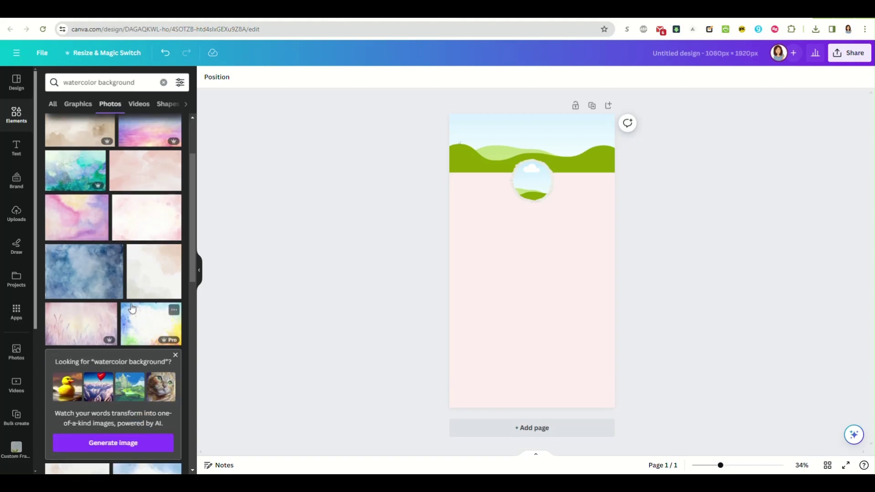
drag(74, 326, 474, 136)
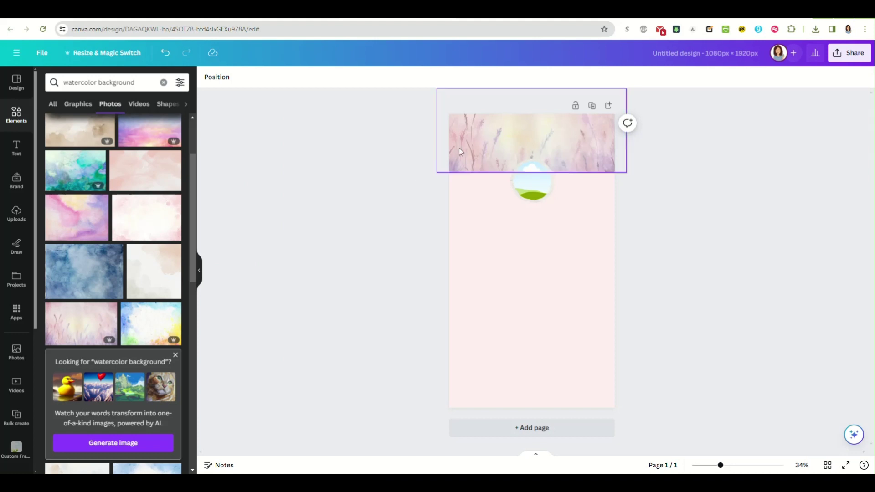
Fill the round paper frame with the uploaded portrait of the woman with glasses against a grey background.
click(534, 193)
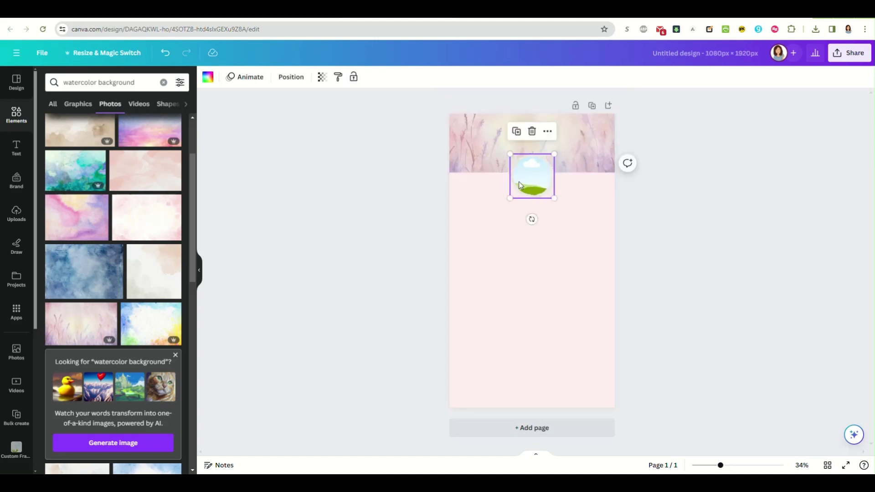
click(16, 210)
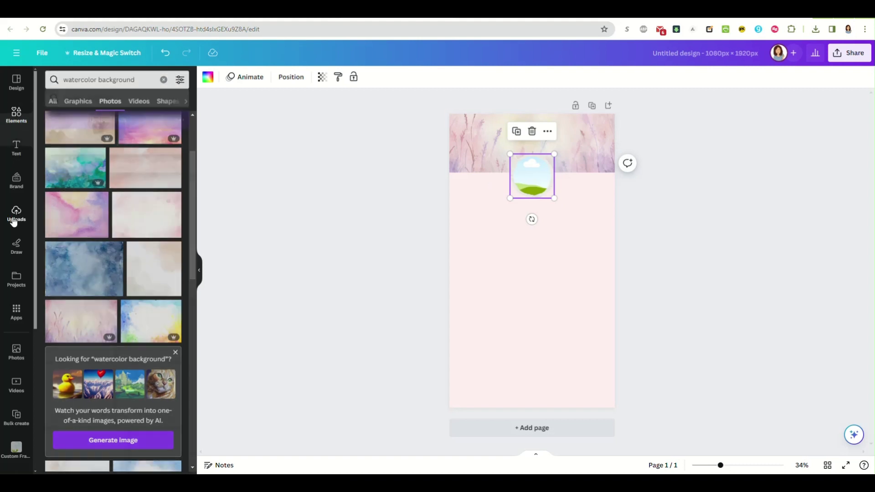
scroll(119, 316, down, 5)
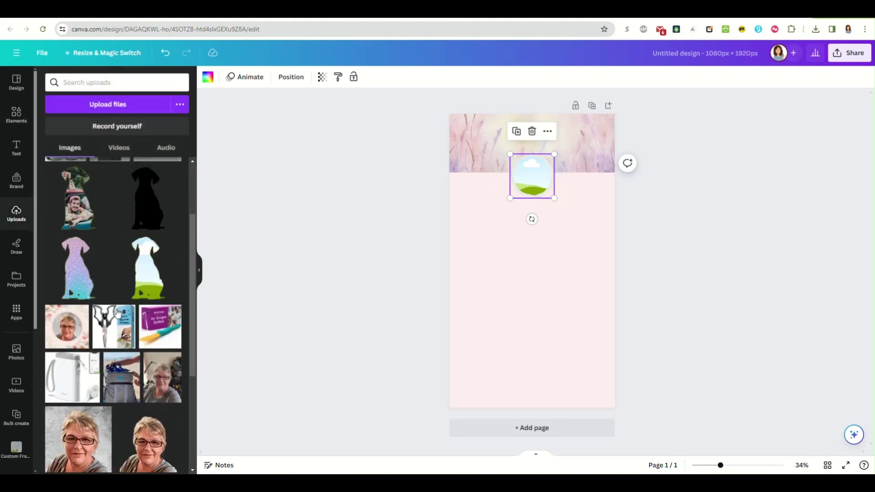
drag(80, 356, 532, 178)
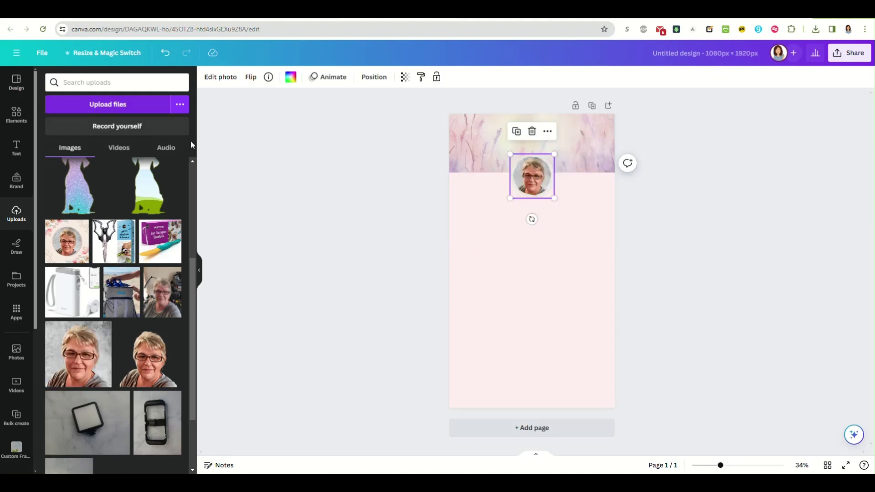
click(230, 171)
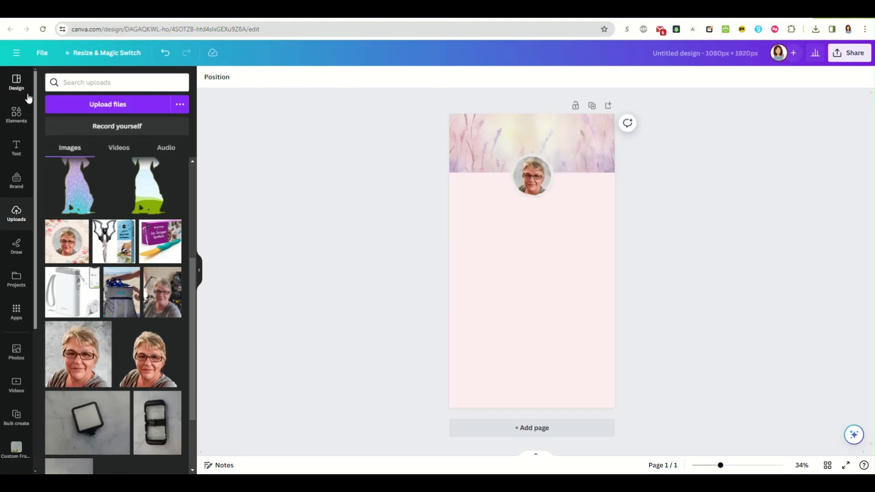
Enlarge the round portrait slightly and move it up a little, keeping it centred over the header's lower edge.
click(531, 182)
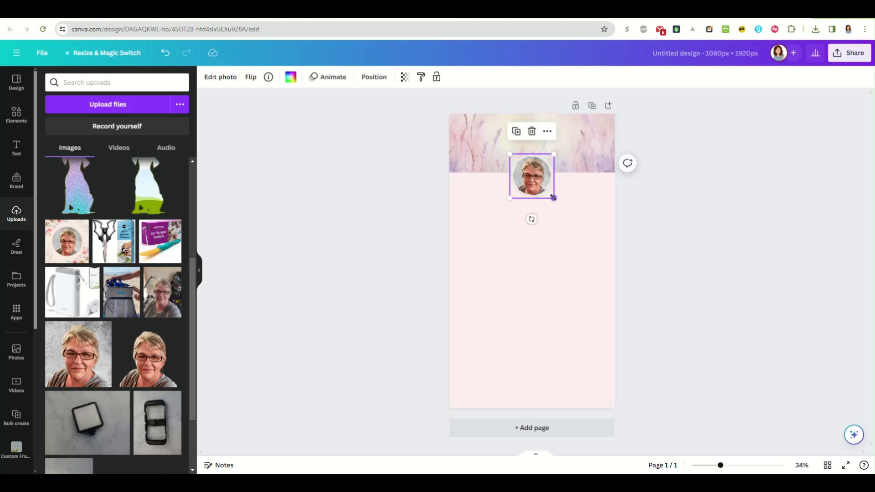
drag(554, 197, 534, 180)
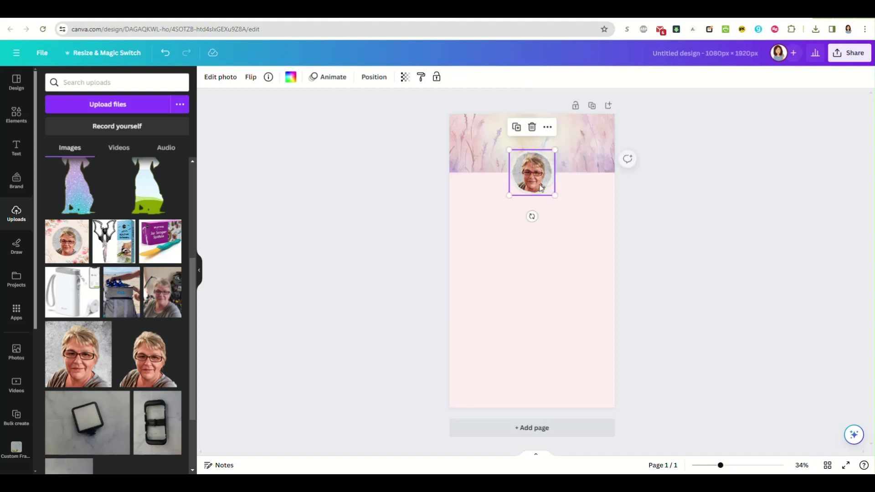
click(661, 234)
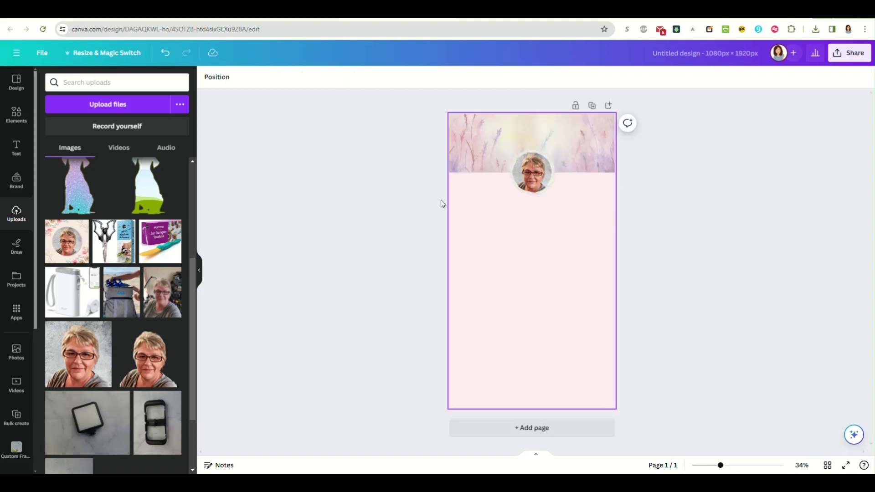
Add a brand-kit heading reading "Hello There", enlarge it and place it in the header above the round portrait.
click(16, 148)
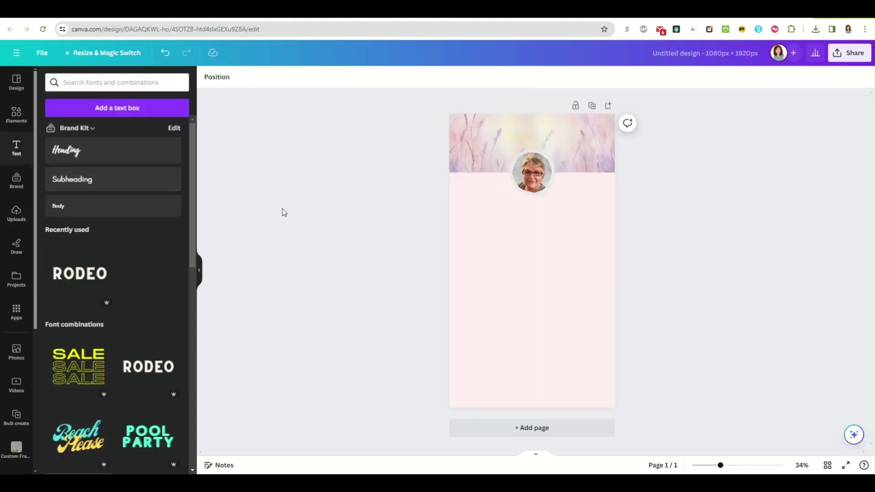
click(100, 152)
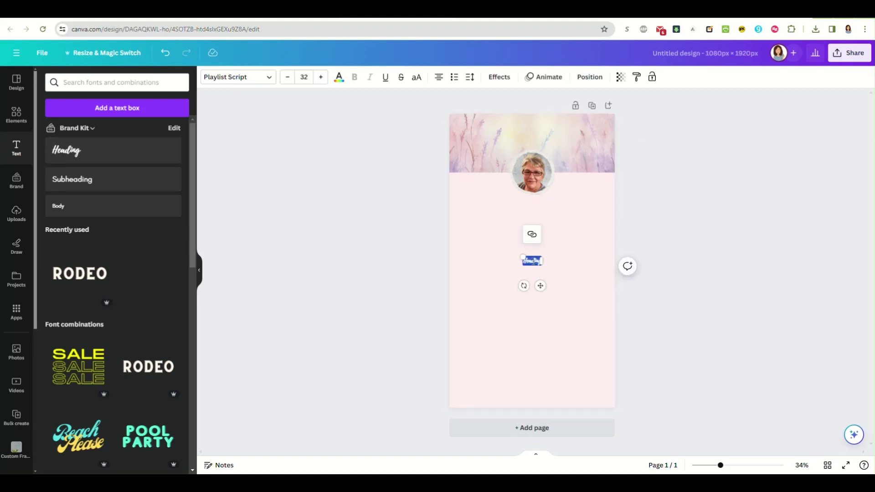
text(d)
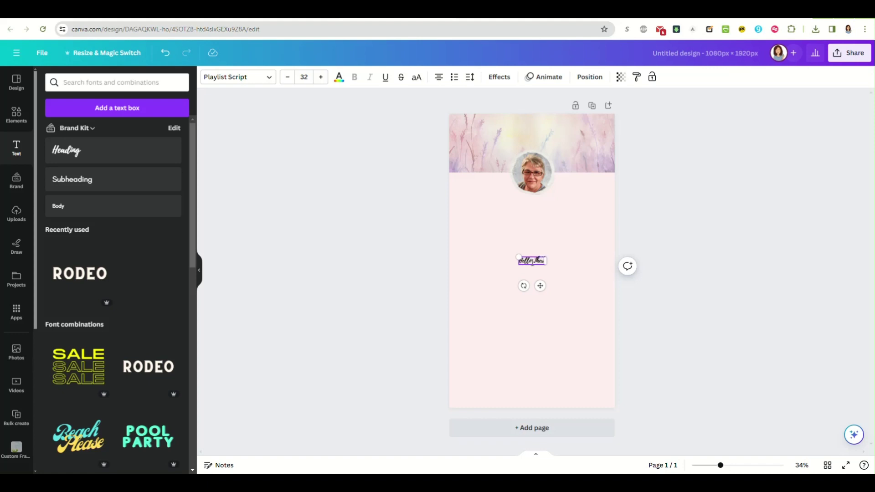
drag(517, 257, 484, 238)
drag(519, 285, 538, 165)
click(559, 263)
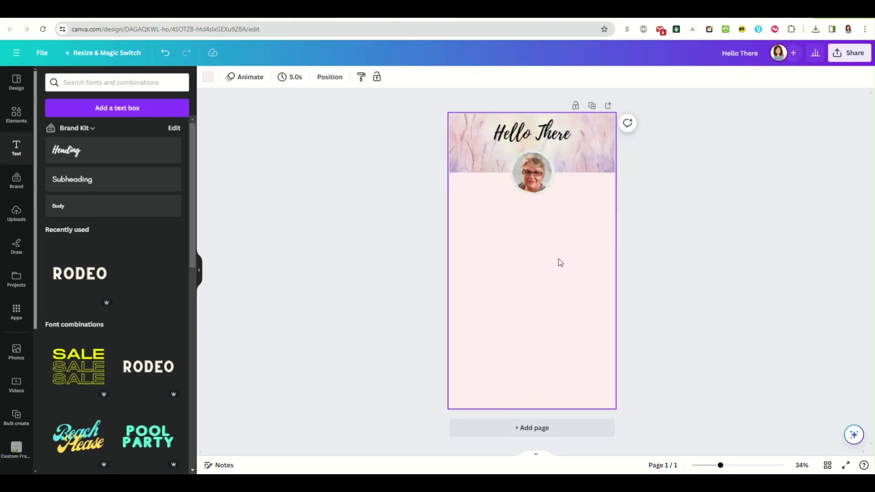
Add a square shape and stretch it into a wide, thin bar centred a little below the round portrait.
click(16, 116)
scroll(88, 156, up, 2)
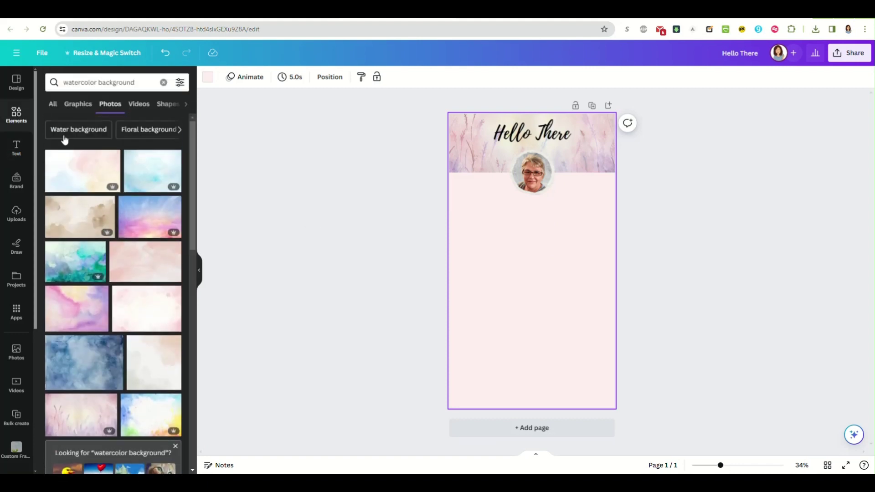
click(52, 105)
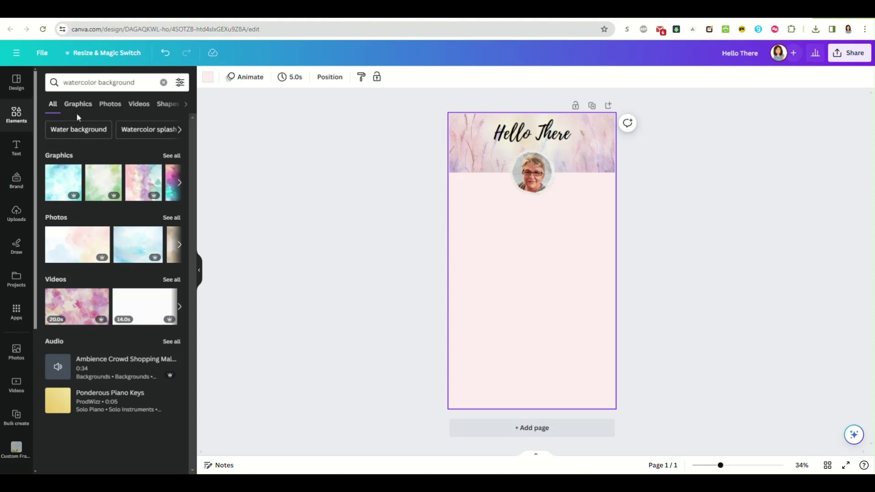
click(163, 82)
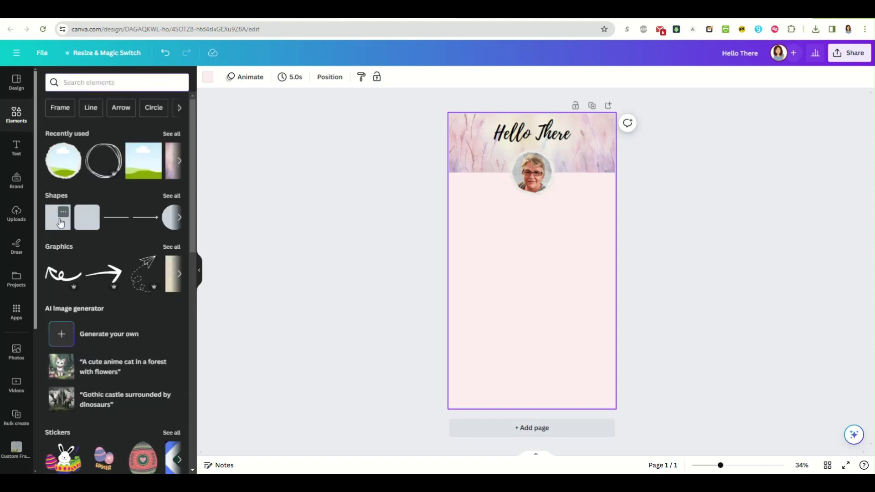
click(58, 223)
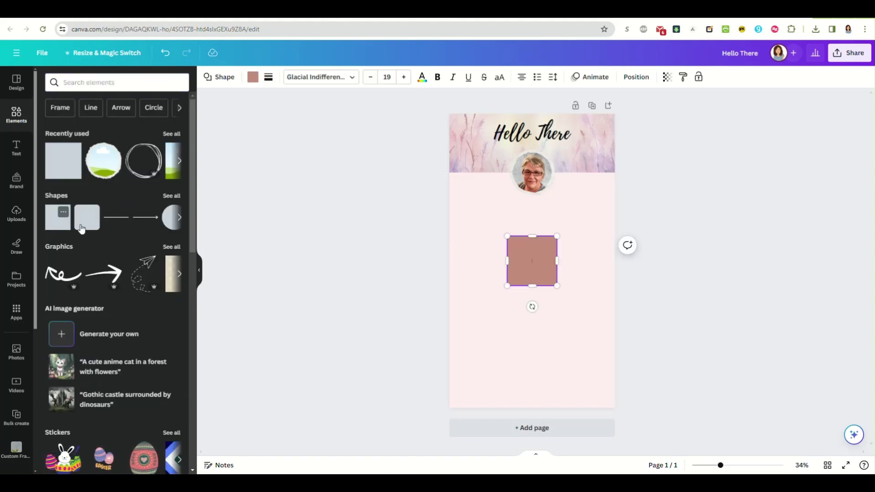
drag(507, 261, 474, 260)
drag(556, 261, 588, 261)
drag(530, 285, 566, 219)
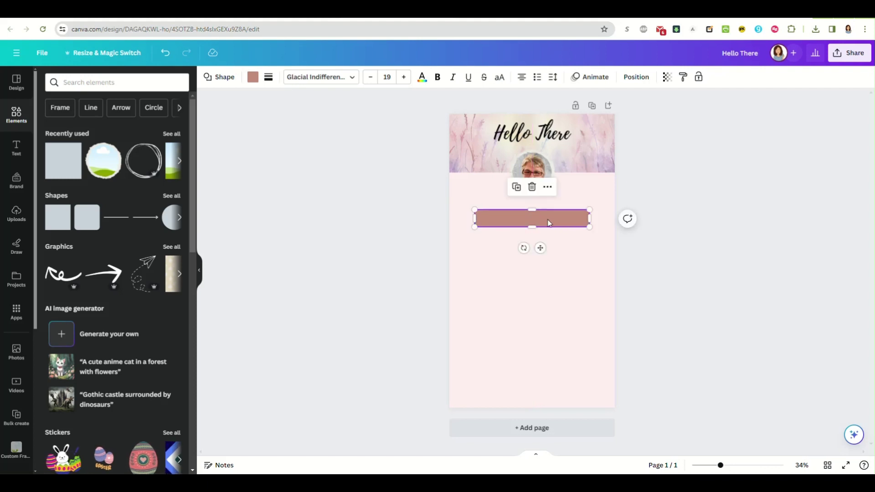
click(376, 218)
Search the elements library for "black and white flower" and show only the graphics.
click(86, 82)
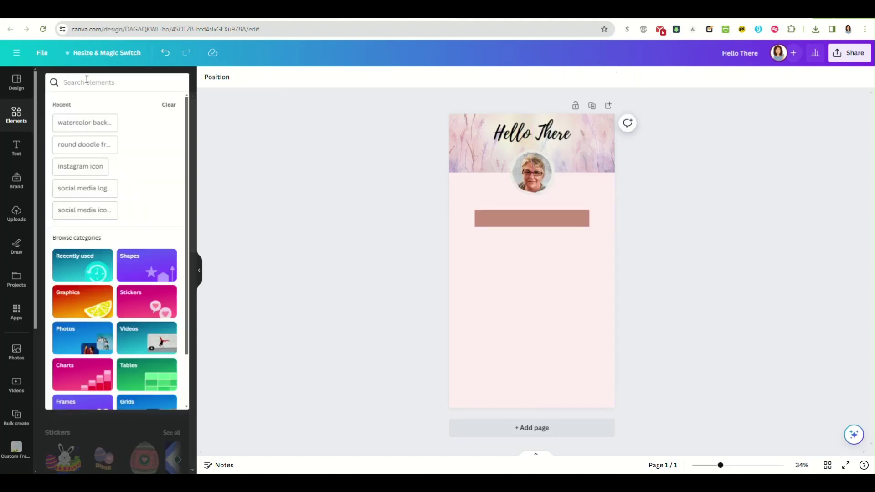
text(black an)
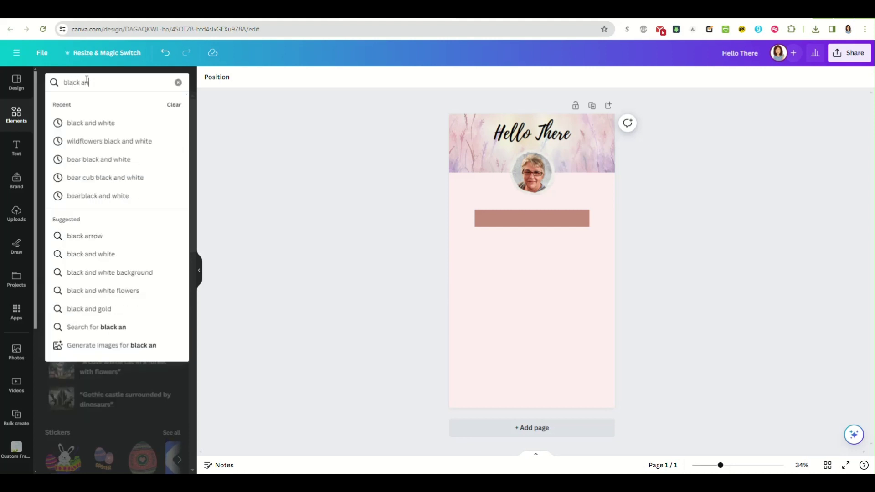
text(d white flower)
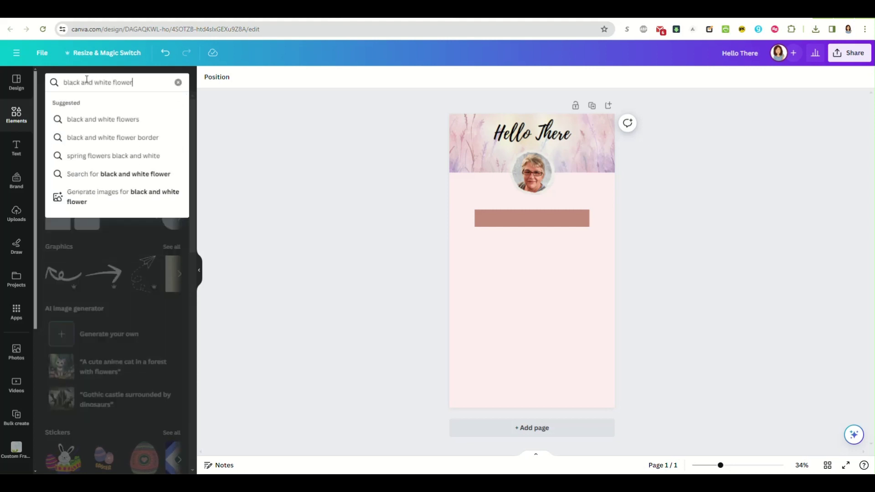
key(Return)
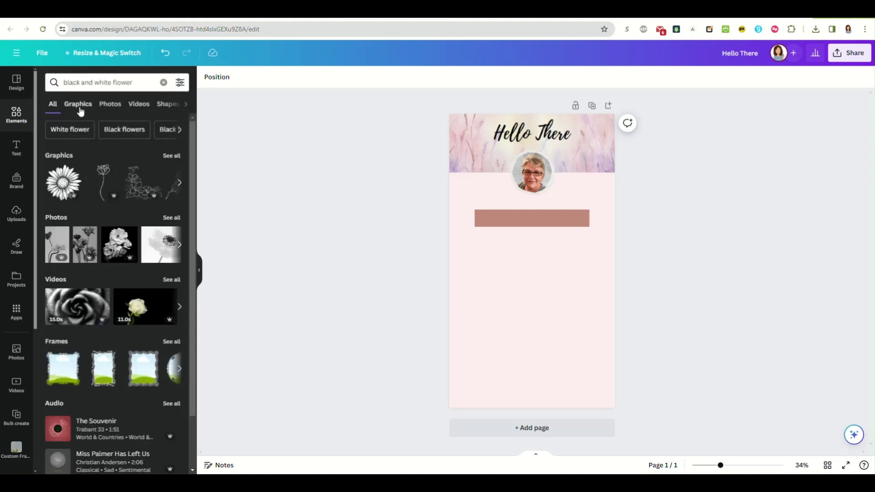
click(77, 105)
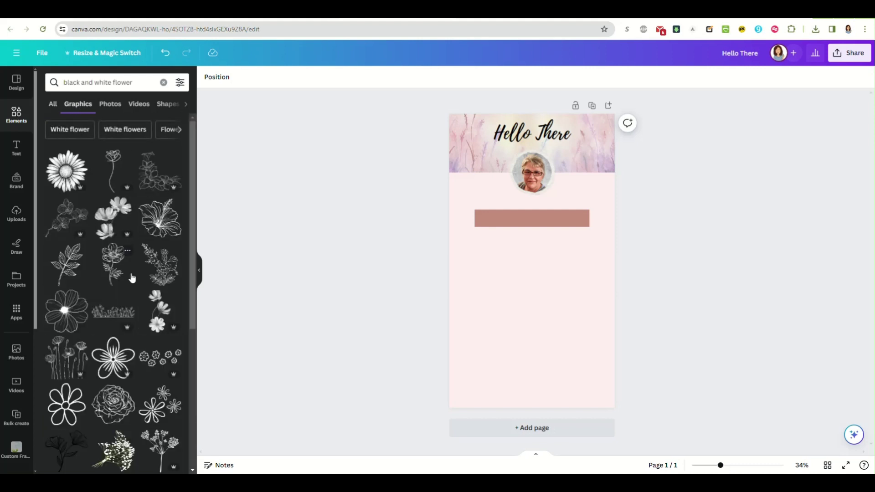
Add the simple outlined flower with rounded petals, shrink it to the bar's height and place it at the bar's left end.
scroll(139, 294, down, 1)
scroll(139, 294, down, 1)
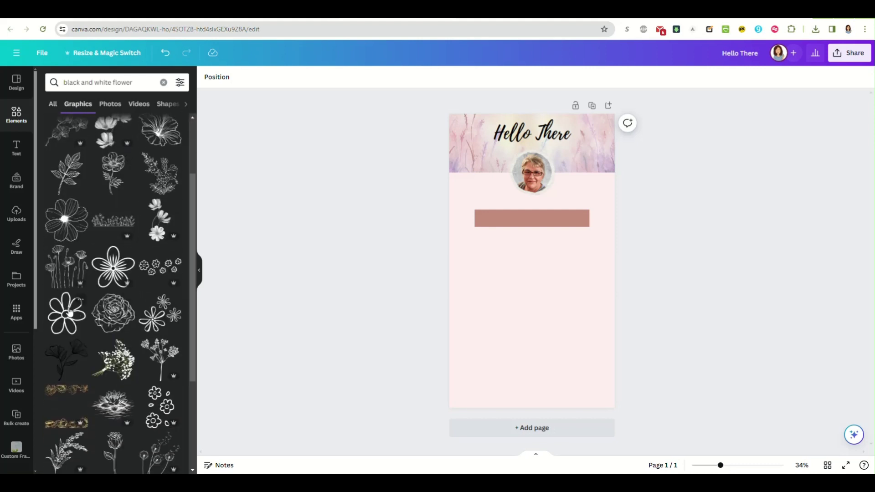
scroll(119, 311, down, 6)
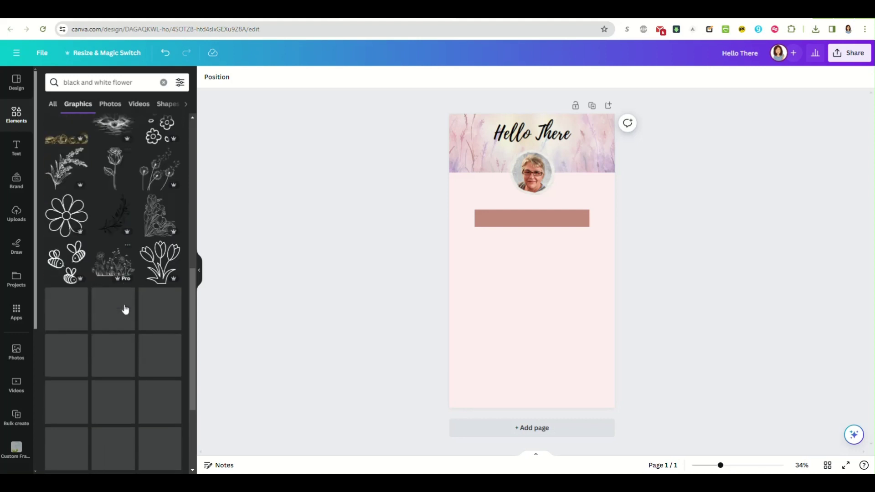
scroll(137, 317, down, 2)
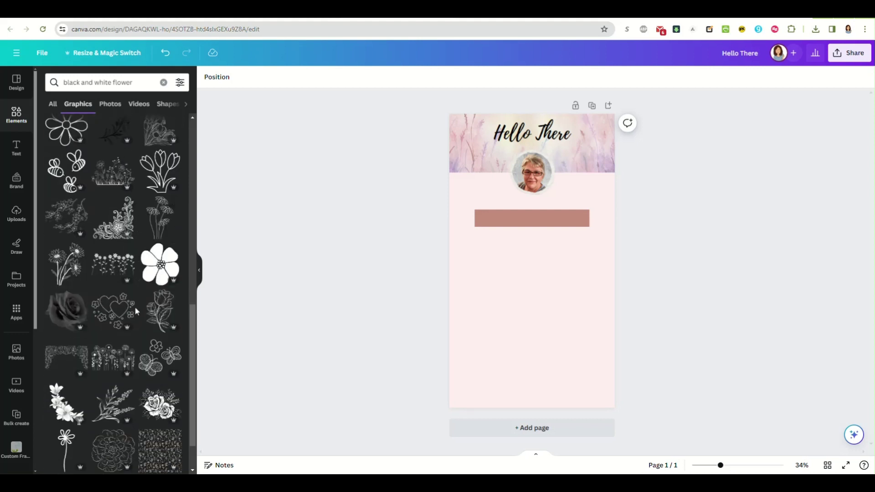
scroll(125, 300, up, 20)
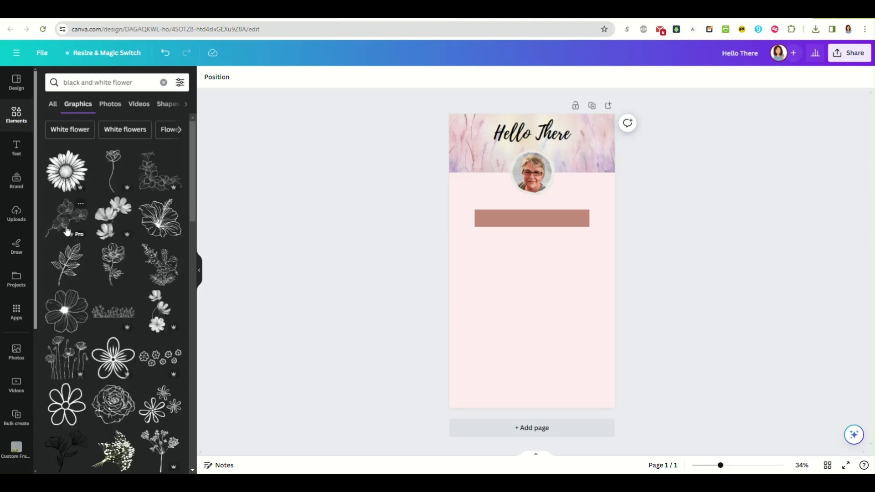
scroll(109, 321, down, 2)
click(79, 317)
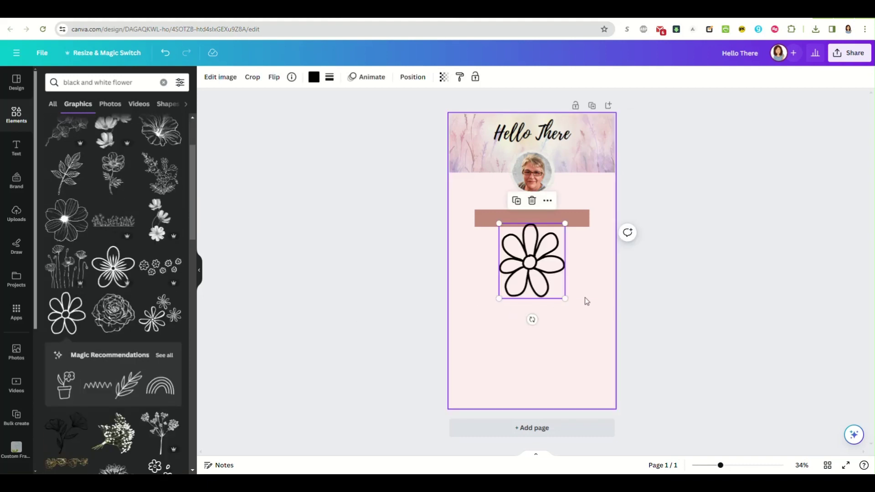
drag(565, 296, 494, 245)
click(541, 246)
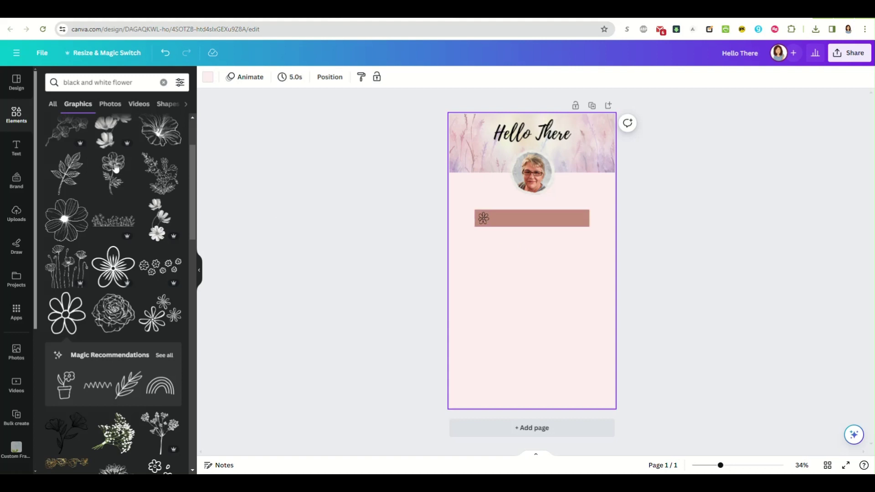
Add a text reading "Website" in Glacial Indifference, shrink it to about size 58.6 and centre it on the bar.
key(t)
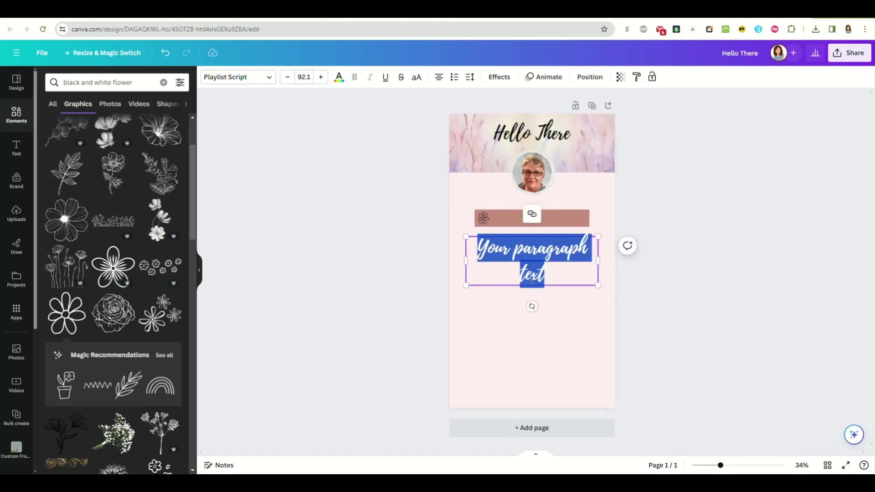
click(264, 79)
click(72, 167)
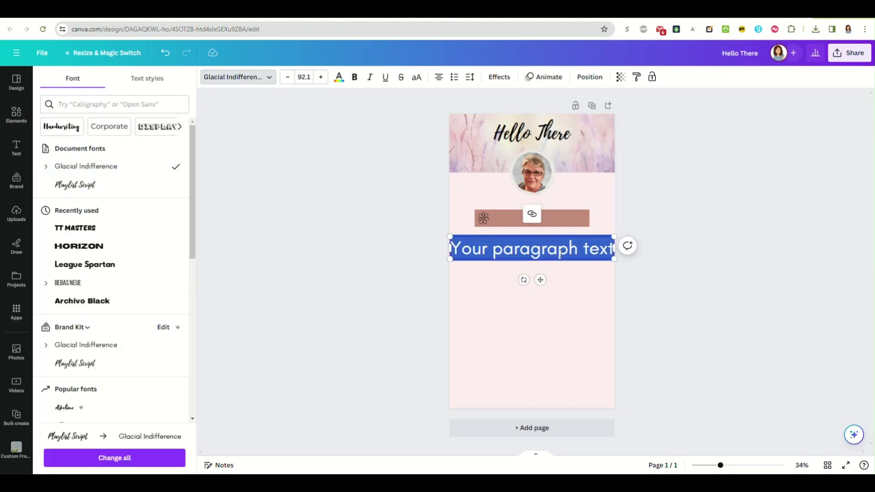
text(Website)
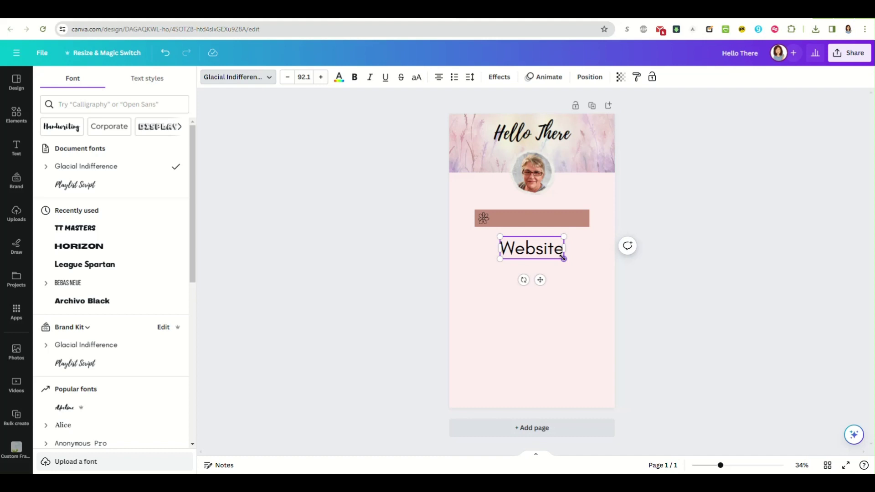
drag(564, 257, 541, 248)
click(488, 242)
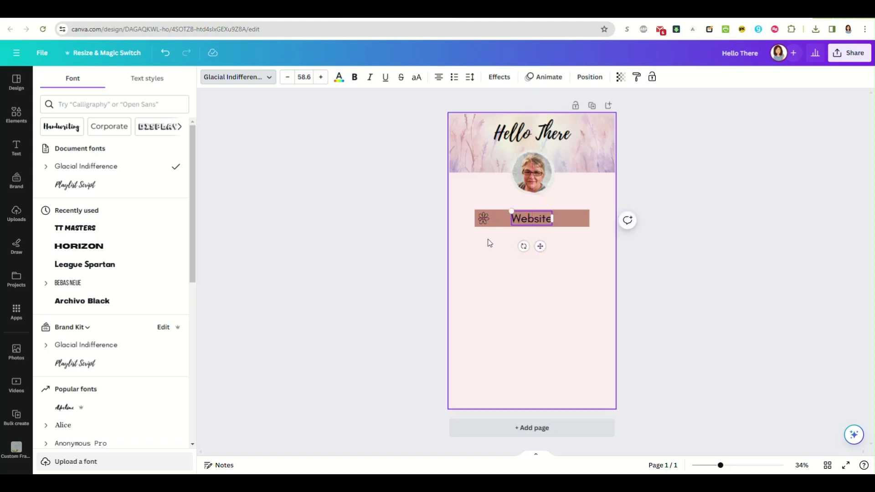
Duplicate the bar together with its flower and "Website" text, and place the copy directly below, aligned with the original.
drag(467, 202, 597, 242)
key(ctrl+d)
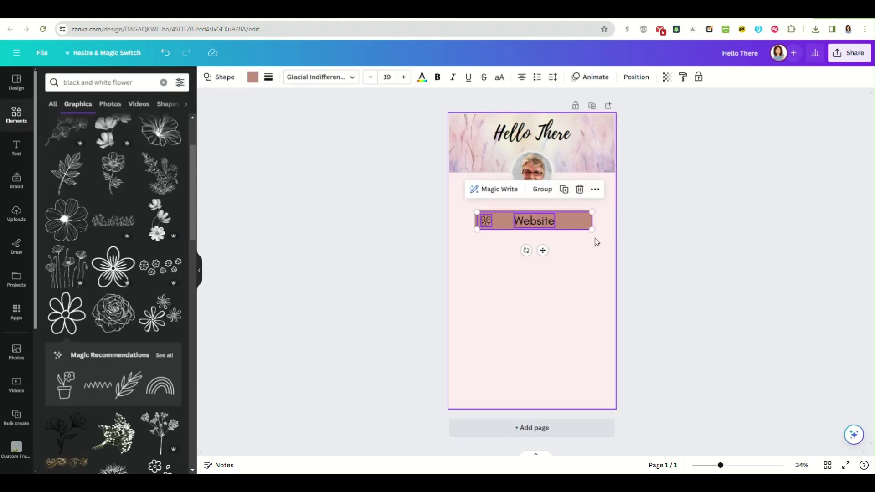
drag(540, 247, 539, 271)
click(466, 191)
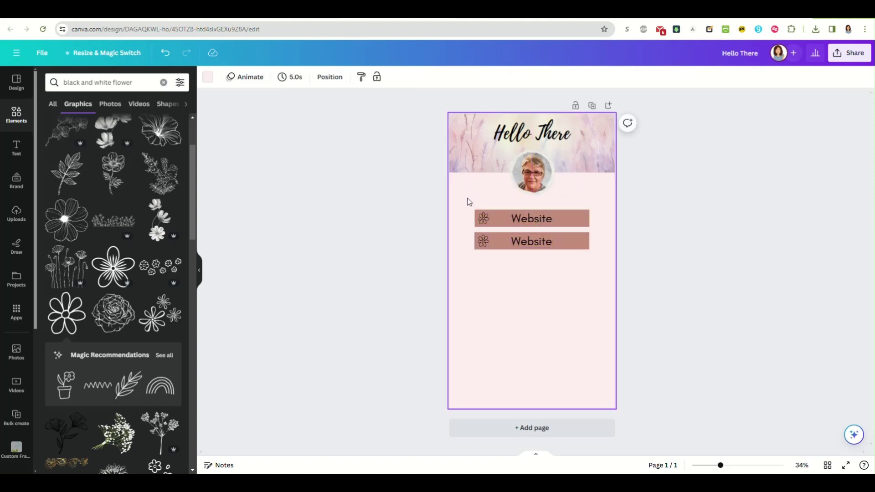
drag(468, 200, 595, 267)
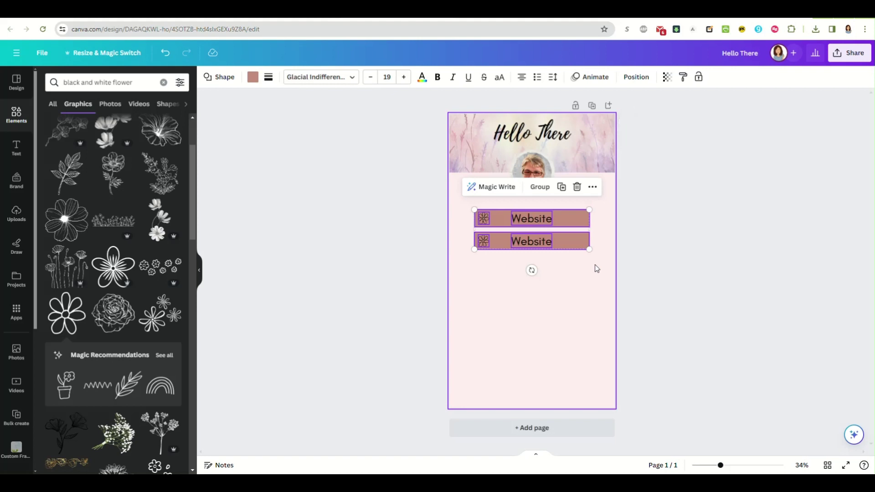
key(ctrl+d)
drag(553, 242, 555, 271)
click(168, 58)
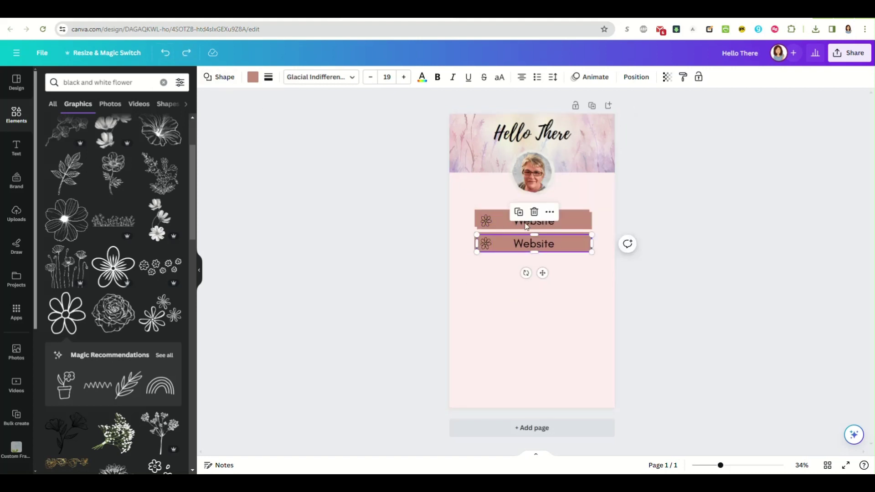
click(166, 53)
drag(464, 196, 580, 269)
click(524, 277)
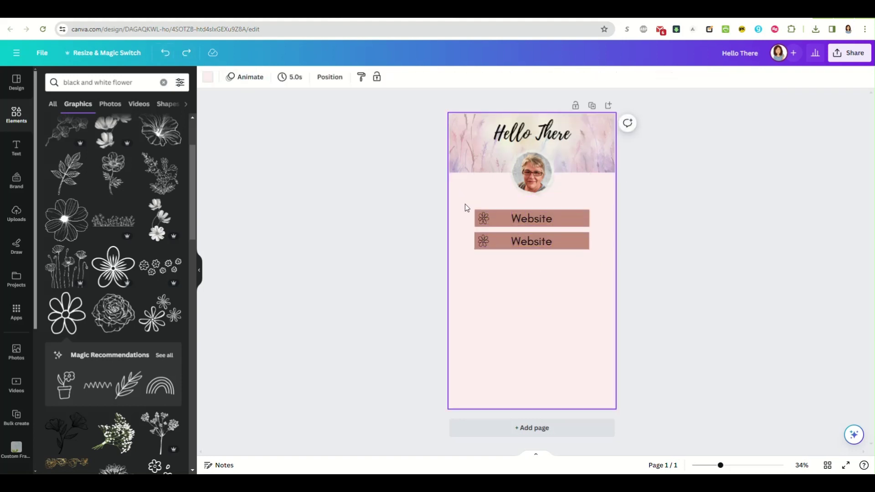
Duplicate the two "Website" bars with their flowers twice, stacking the copies below at equal spacing to make six bars.
drag(465, 204, 567, 283)
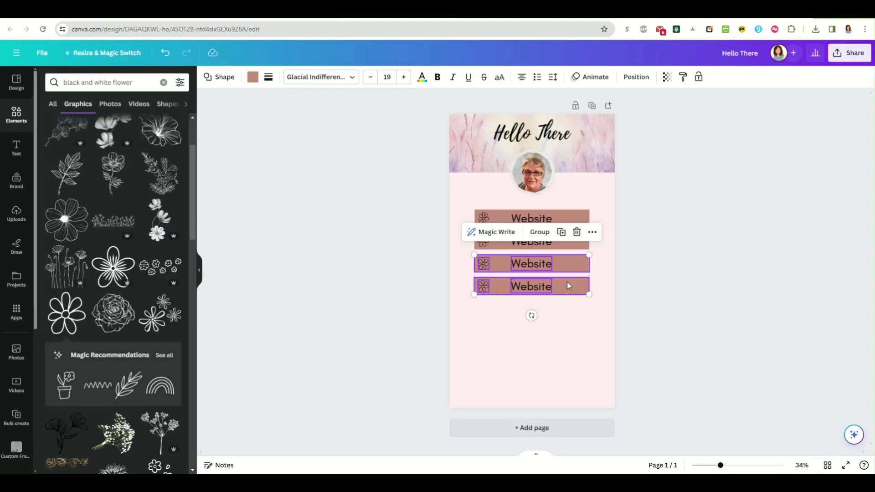
key(ctrl+d)
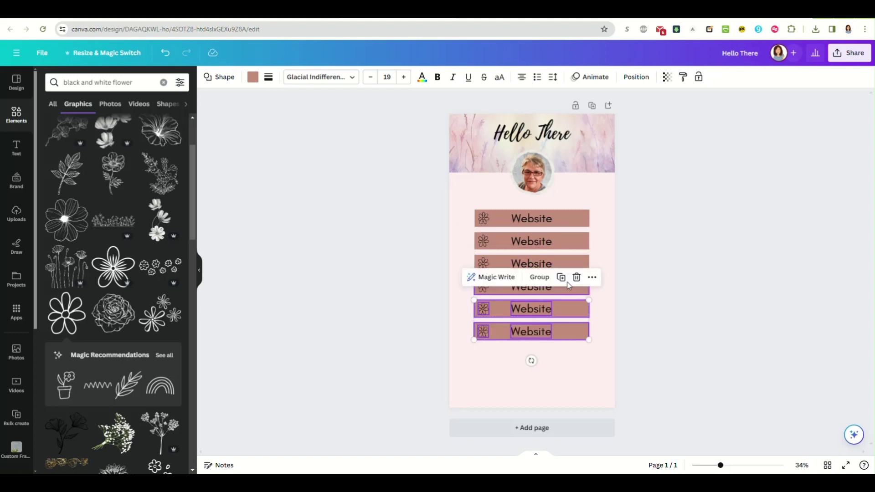
click(666, 285)
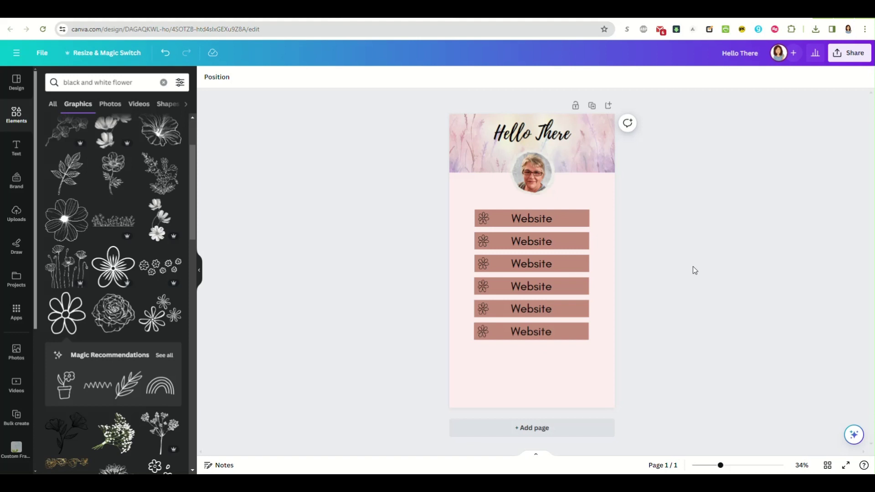
Replace the flower search with "social media icons" and narrow it to the suggested "Instagram icon" search.
click(121, 82)
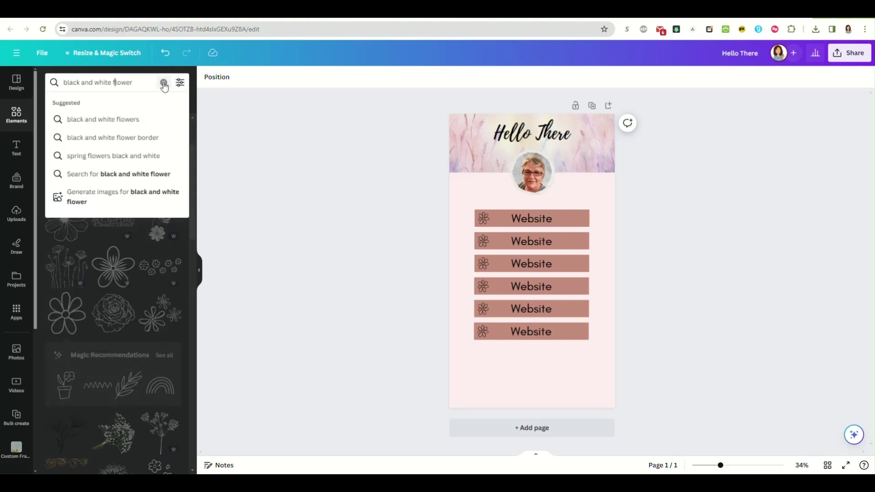
click(163, 82)
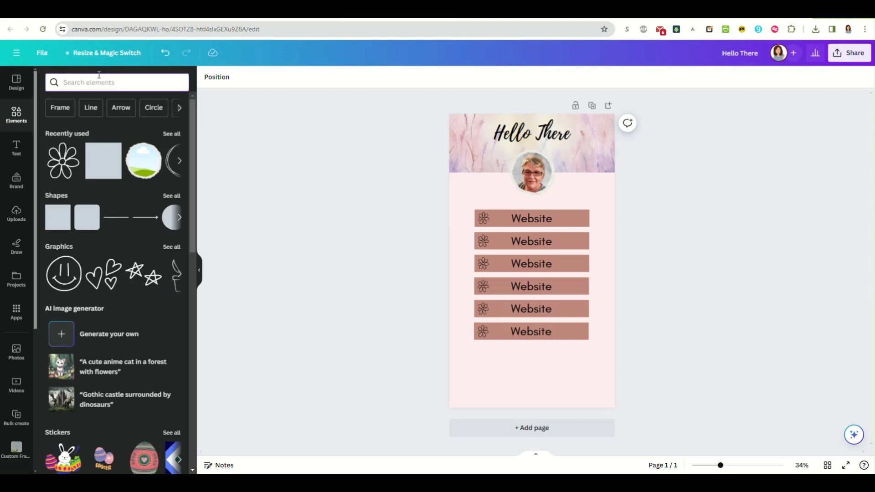
text(social)
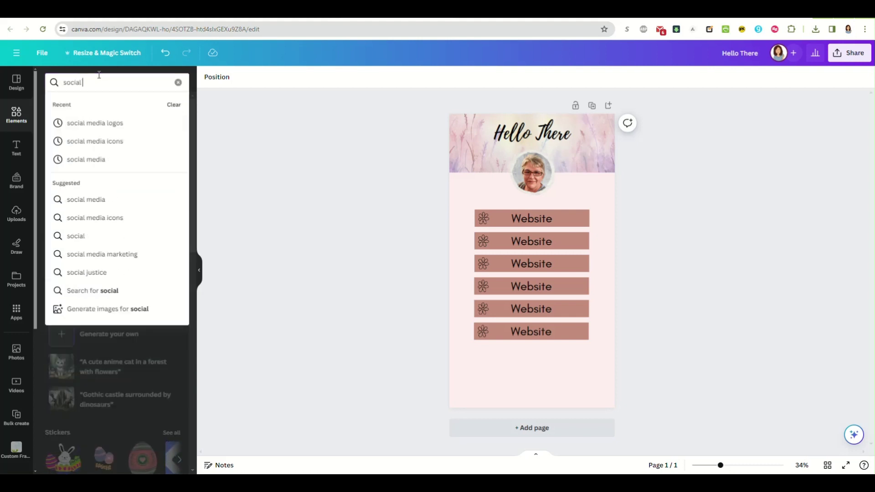
click(111, 141)
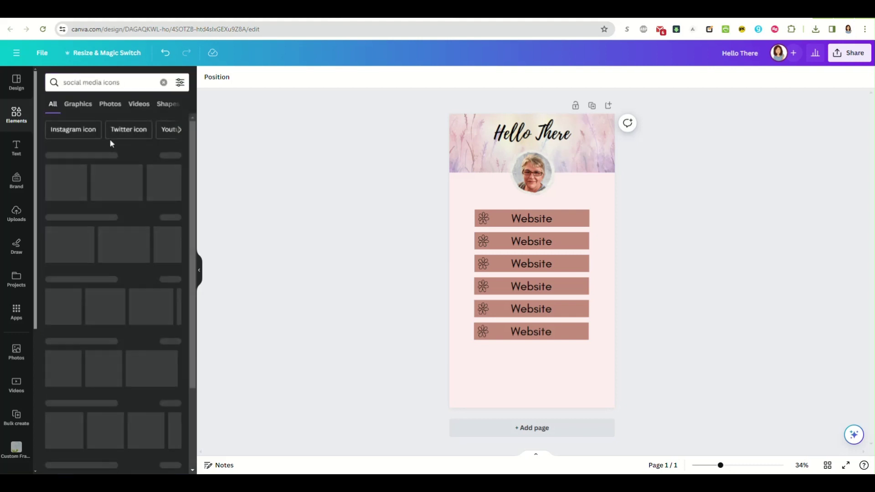
click(71, 129)
Add the round pink-and-orange camera icon, shrink it to a small badge and place it below the left end of the last bar.
click(101, 182)
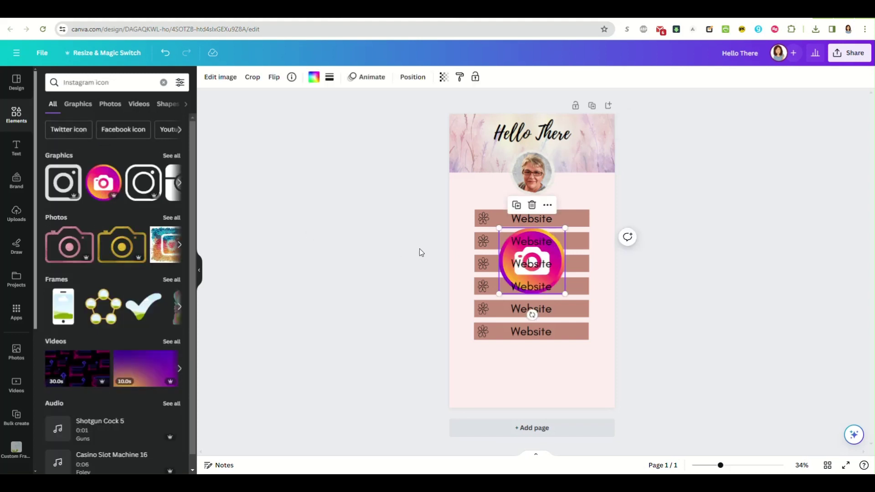
drag(558, 259, 534, 378)
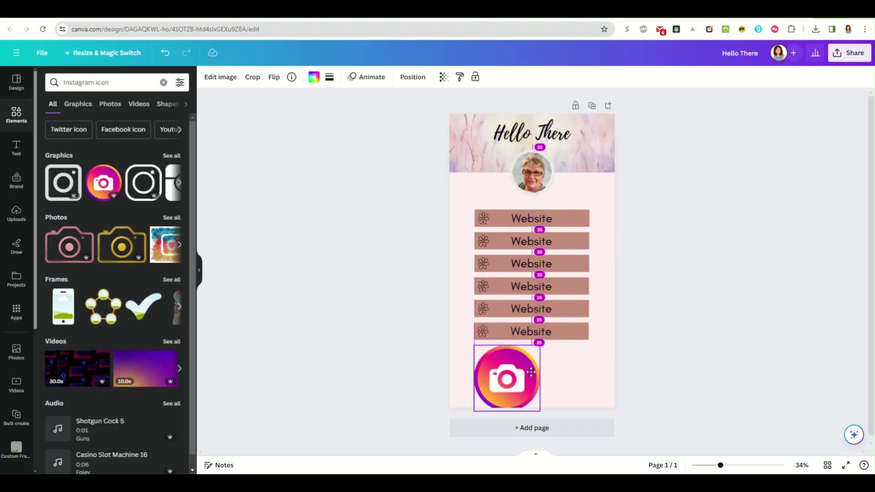
drag(540, 411, 489, 378)
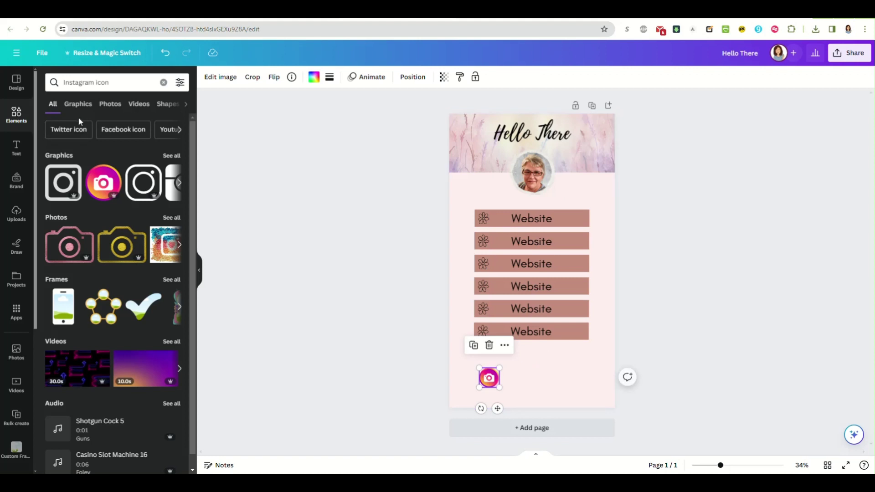
Search for "Facebook icon", add the round blue thumbs-up graphic, and place it beside the camera icon at the same small size.
click(121, 131)
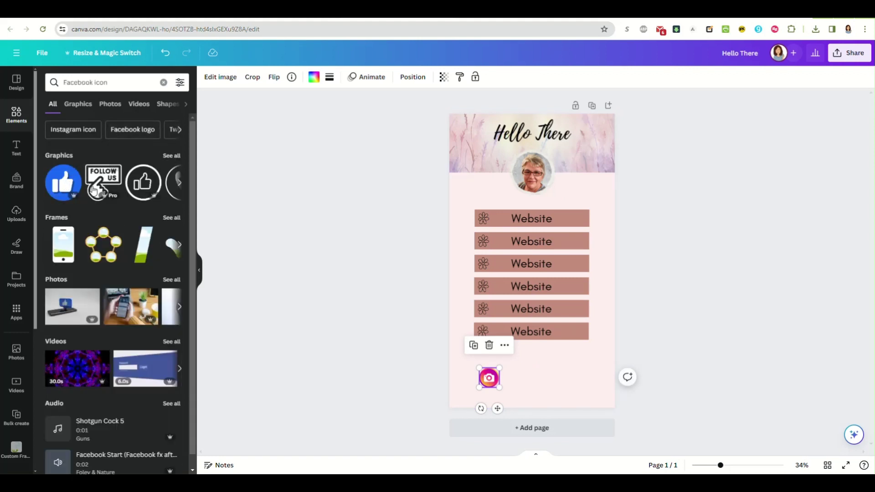
click(63, 184)
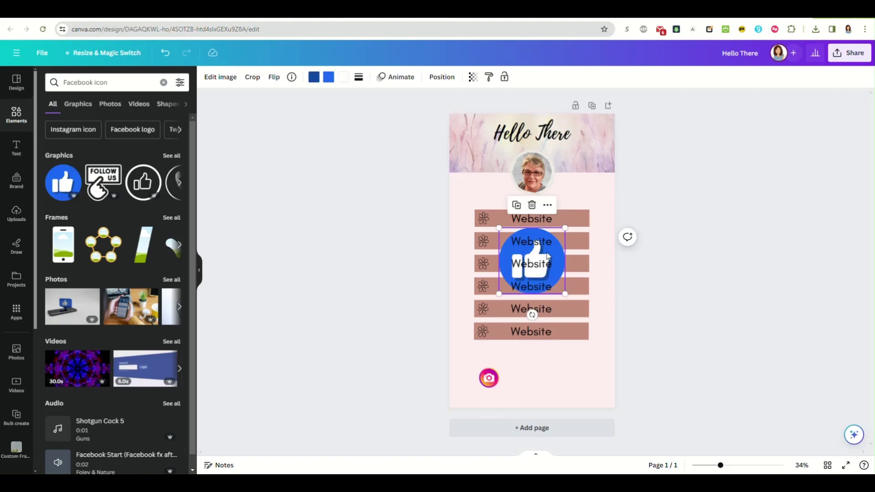
drag(557, 254, 567, 371)
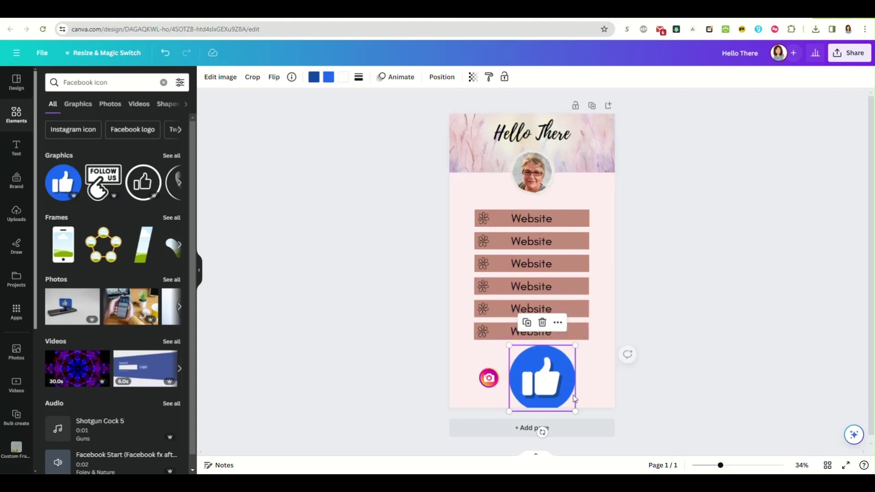
drag(575, 412, 500, 387)
click(489, 381)
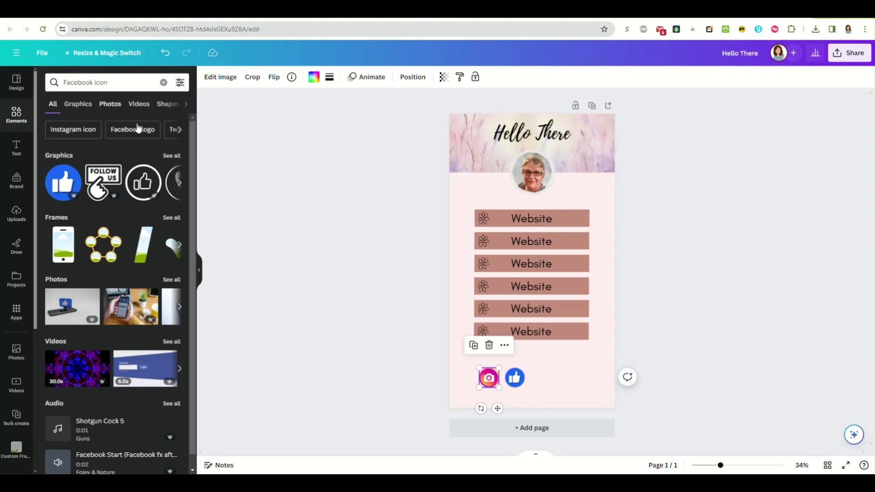
Switch to the suggested "Youtube icon" search and browse all of its graphics for a round red play icon.
click(179, 130)
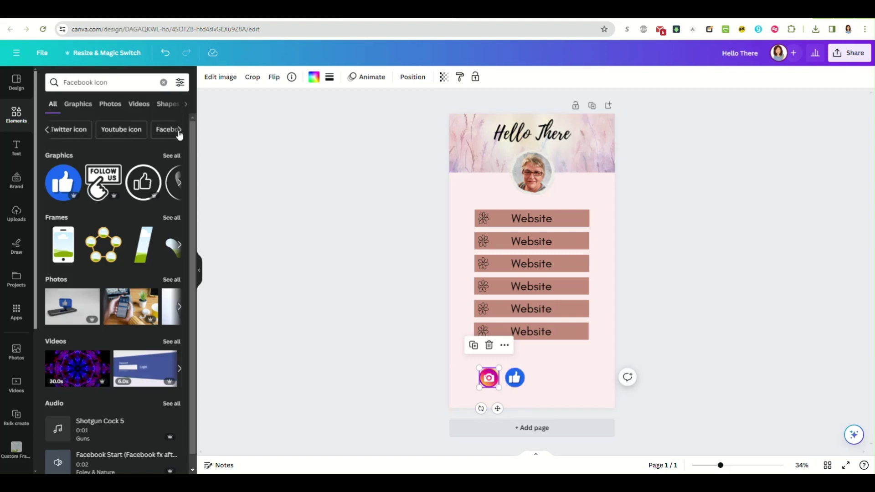
click(179, 131)
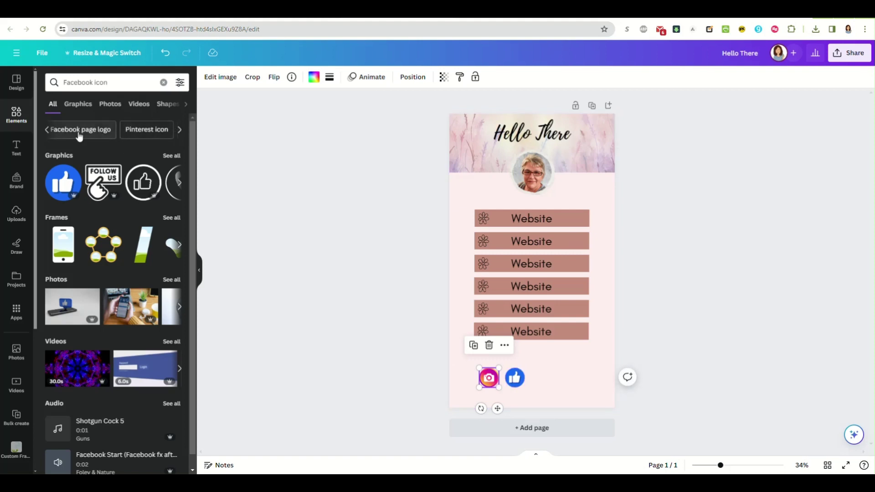
click(45, 131)
click(116, 130)
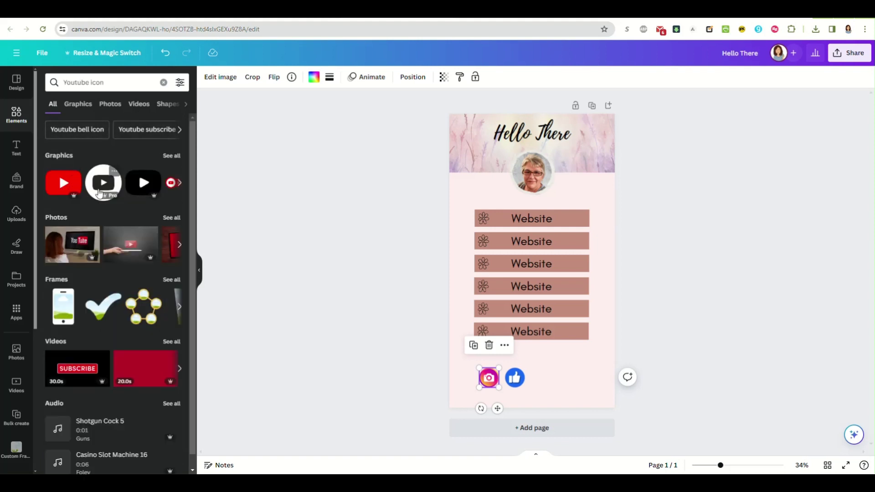
click(172, 157)
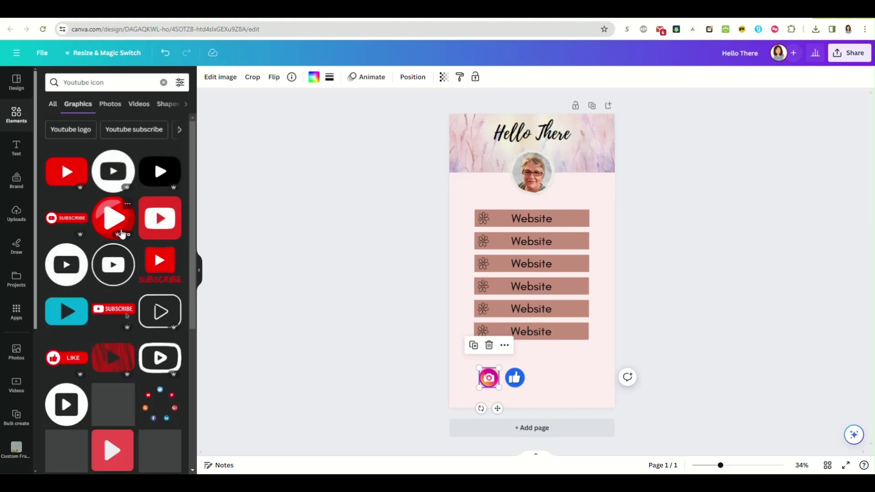
scroll(154, 223, down, 3)
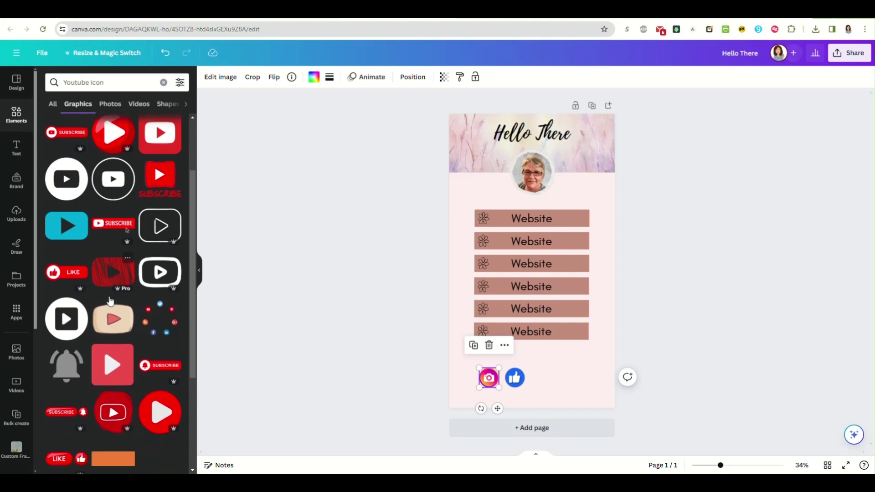
Add the round red play icon, shrink it to match the other icons and place it to the right of the thumbs-up.
click(160, 359)
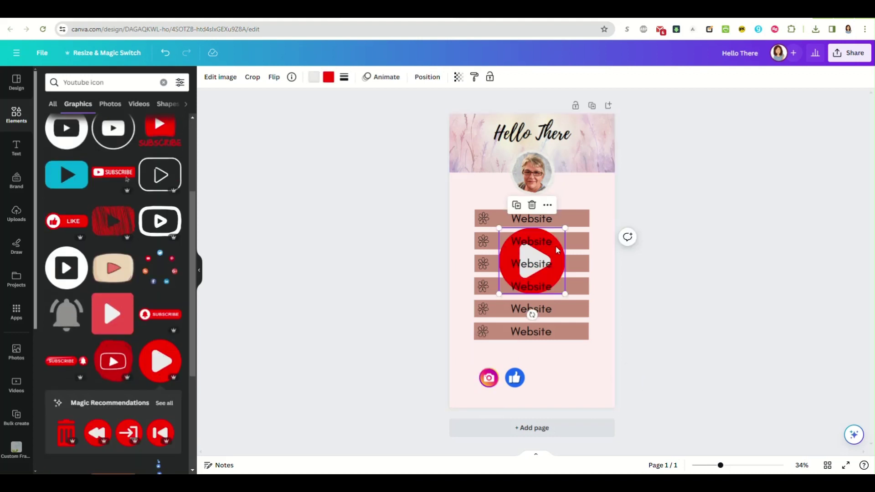
drag(557, 250, 588, 371)
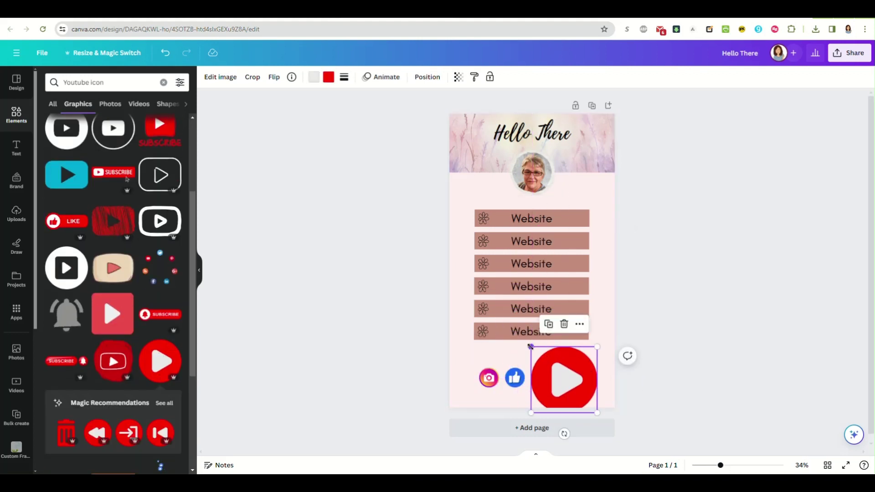
drag(531, 346, 541, 378)
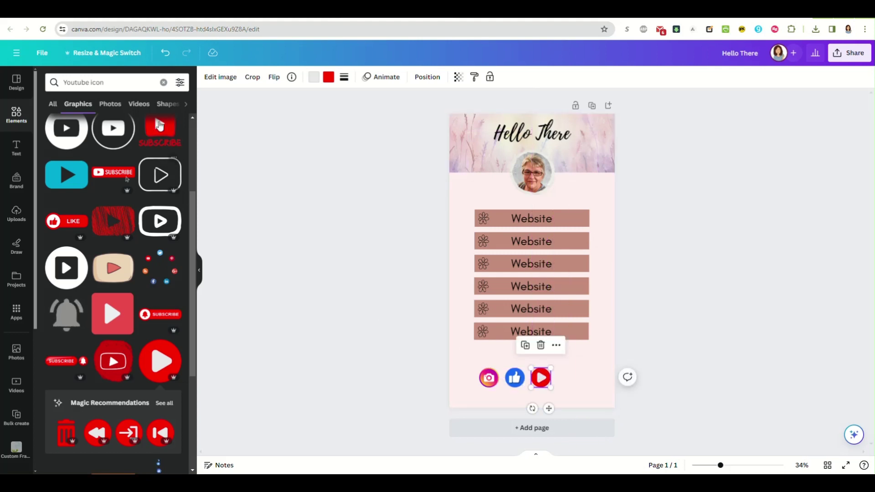
Search for "pinterest icon", add the round red pushpin graphic, and place it beside the play icon at a matching small size.
click(186, 106)
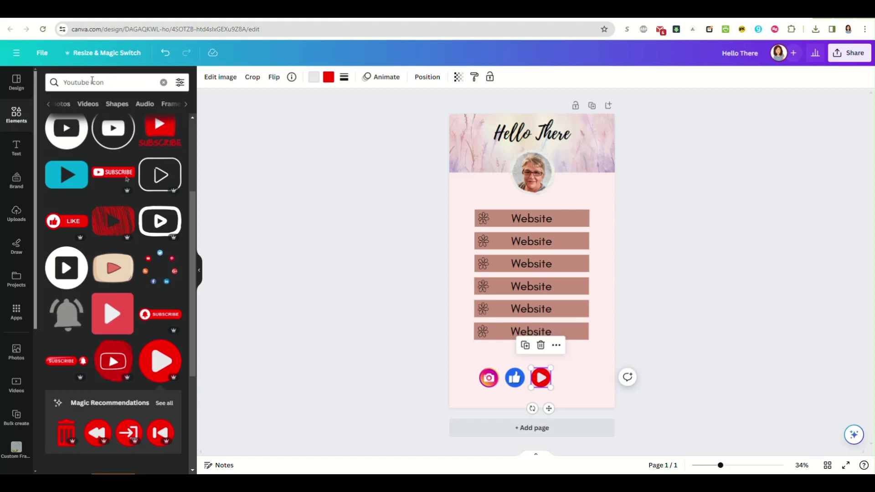
click(104, 80)
text(pinter)
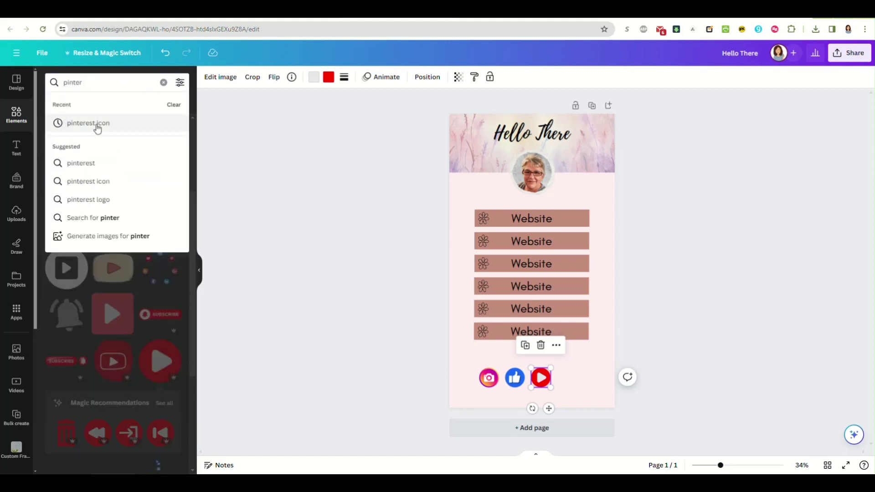
click(68, 124)
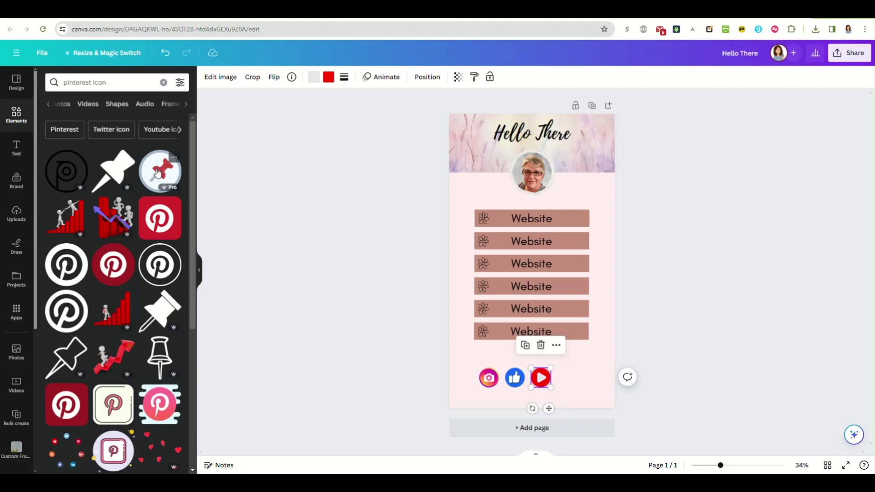
drag(158, 172, 532, 260)
drag(499, 227, 574, 385)
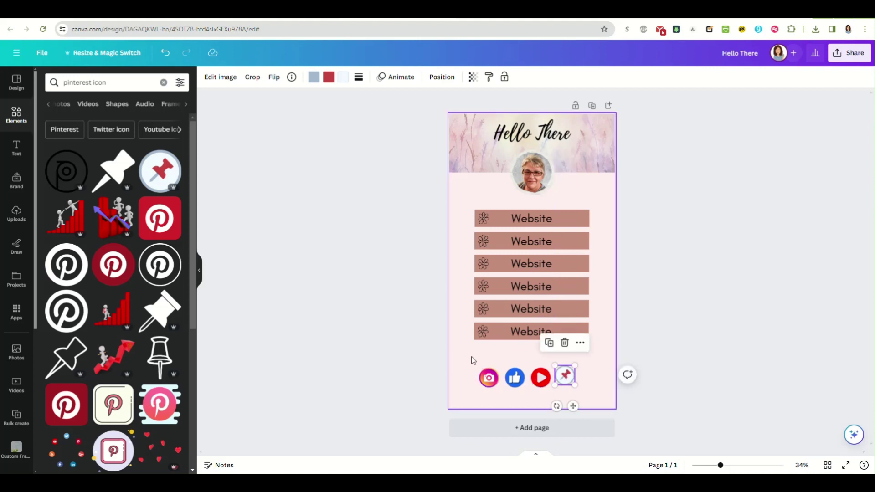
Tidy the four social media icons into an evenly spaced, aligned row and centre the row beneath the link bars.
drag(472, 360, 587, 393)
drag(588, 396, 587, 396)
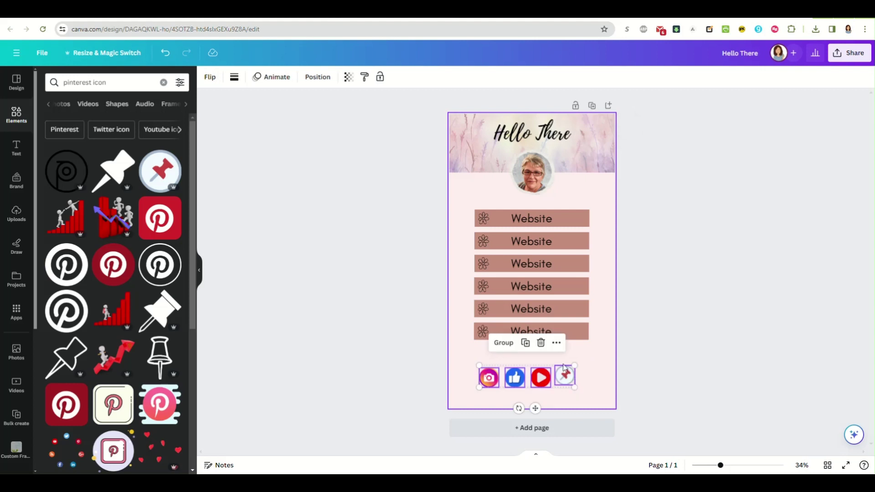
click(556, 344)
mouse_move(606, 233)
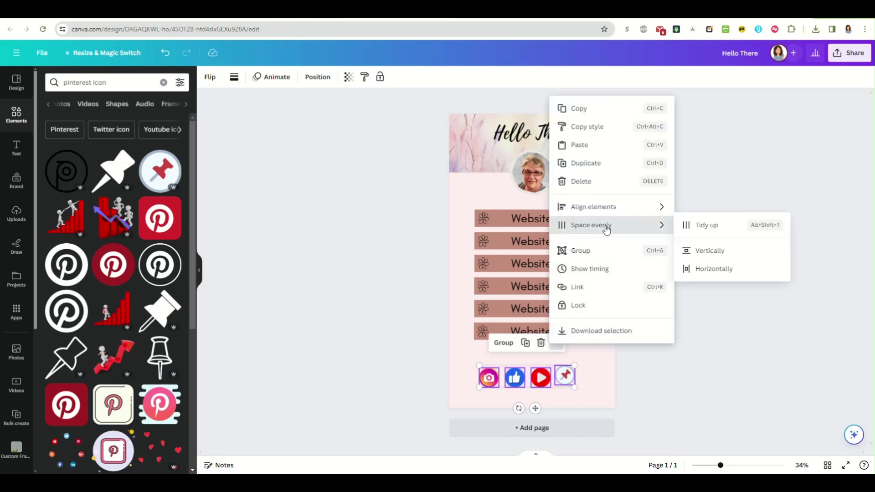
click(719, 231)
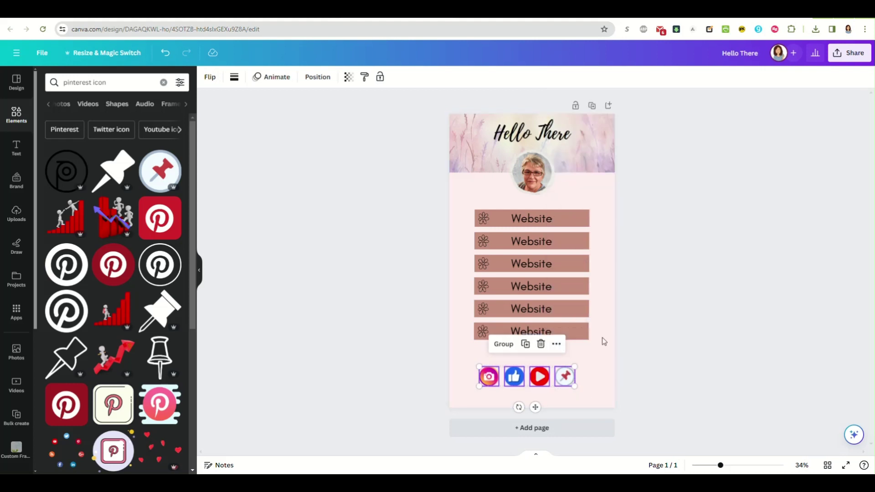
drag(536, 407, 542, 409)
click(651, 365)
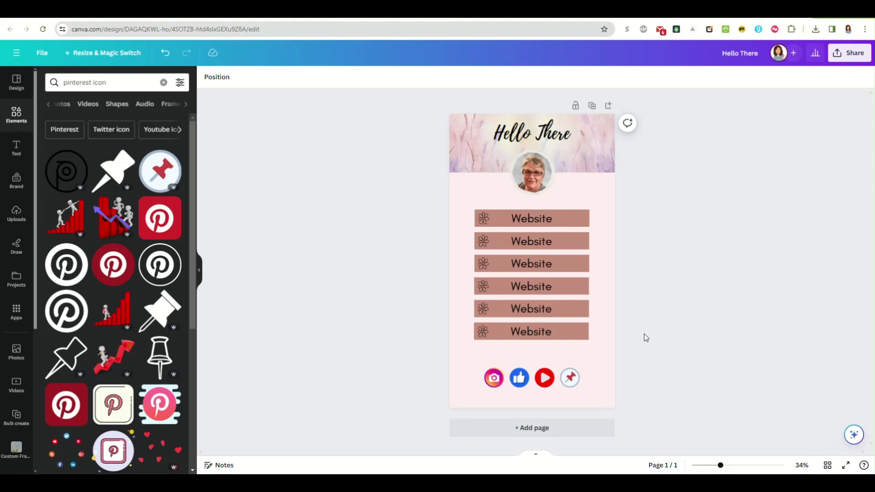
Relabel the second bar "Amazon Storefront", shrink its text to size 52.2 and centre it vertically in the bar clear of the flower.
click(530, 219)
double_click(530, 242)
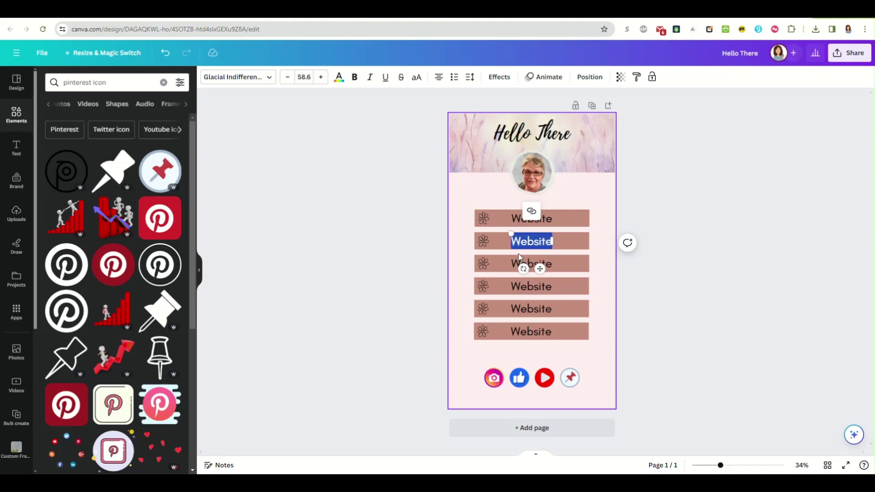
text(Amazon S)
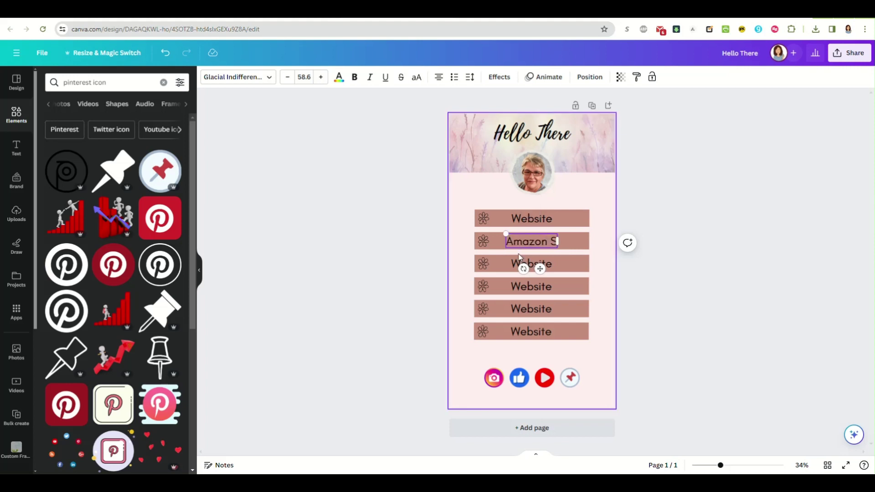
text(torefront)
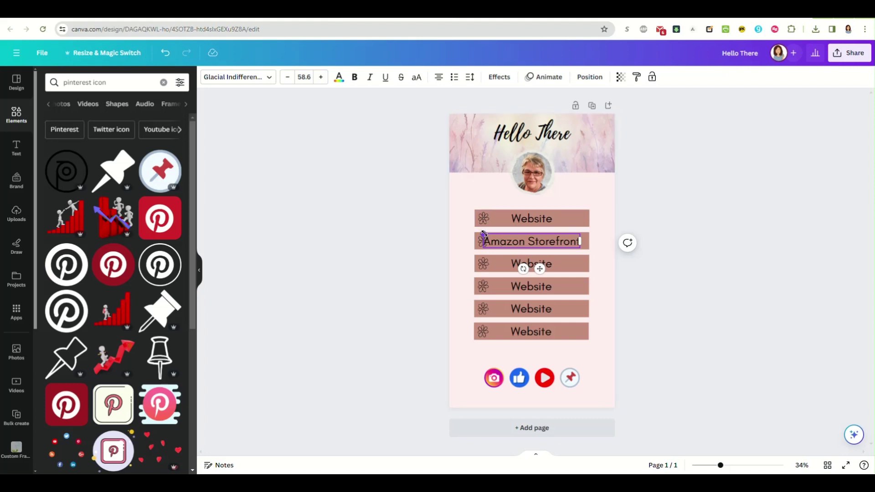
drag(483, 234, 493, 234)
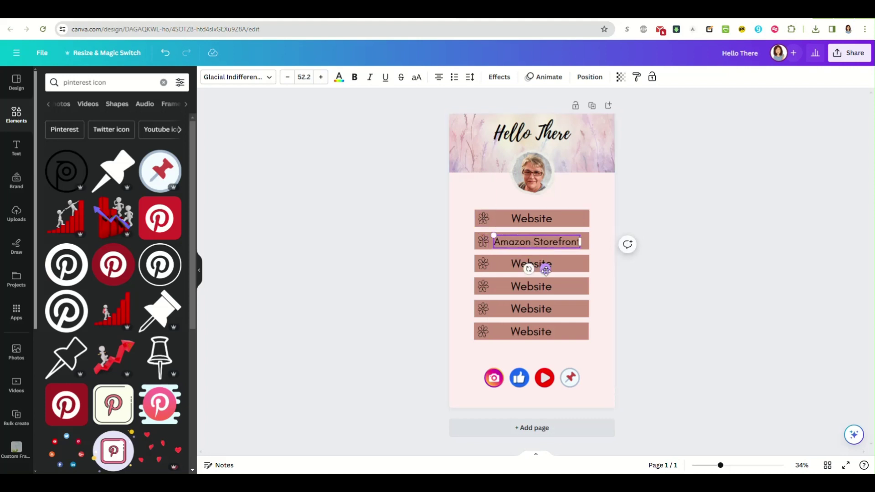
drag(544, 267, 545, 270)
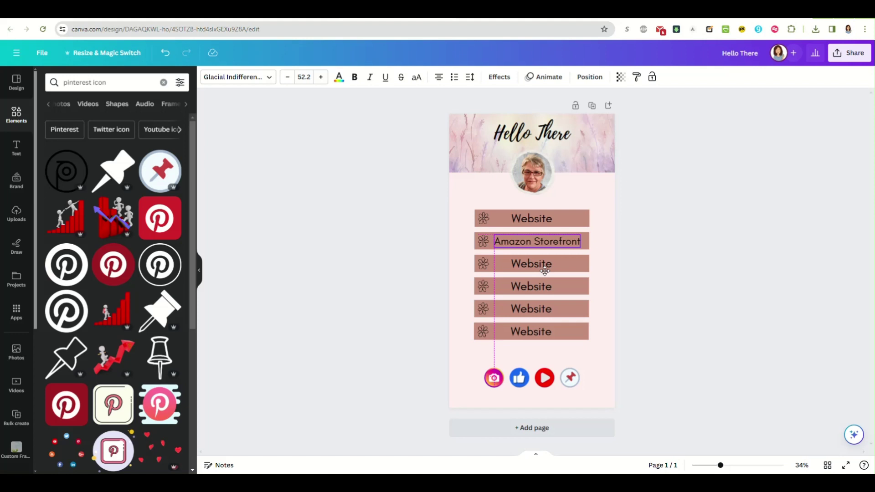
Relabel the third bar "Freebie Offer" and the fourth bar "Newsletter".
click(538, 264)
double_click(536, 263)
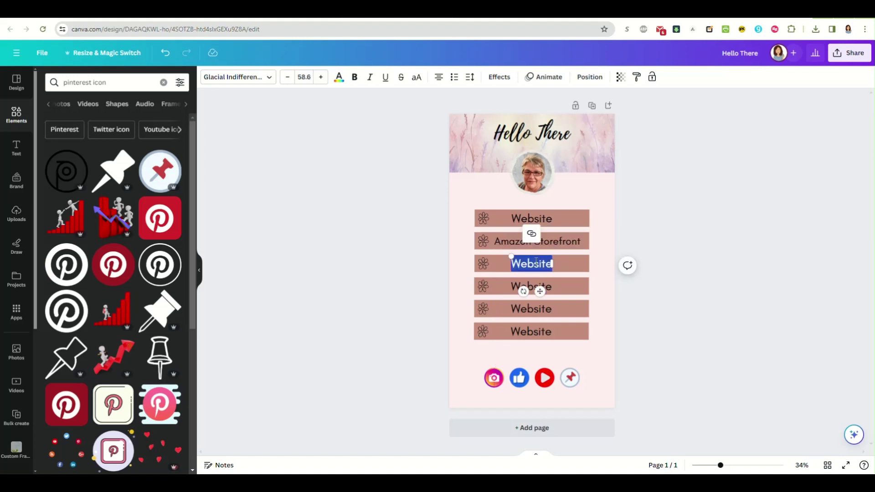
text(Free)
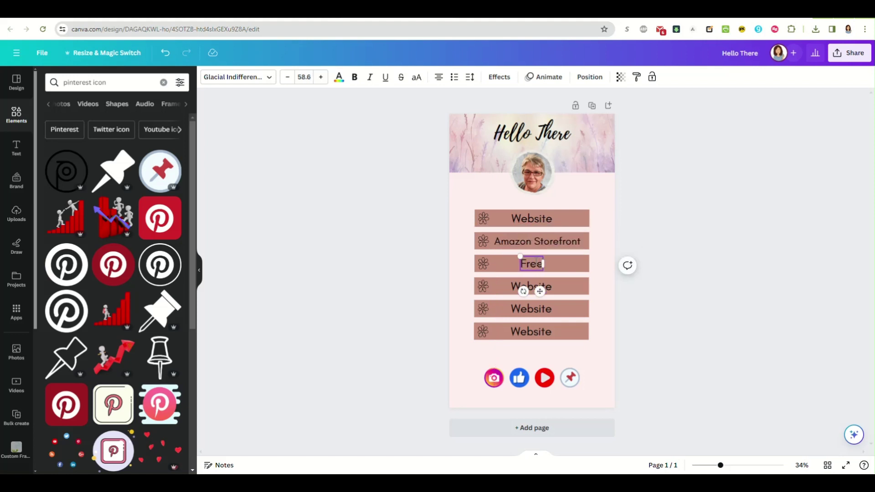
text(bie Cffer)
click(530, 286)
double_click(531, 286)
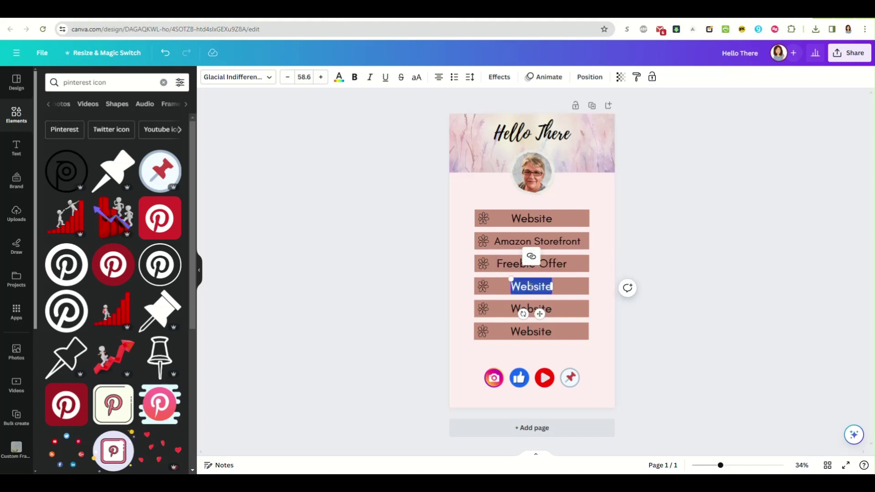
text(Newsletter)
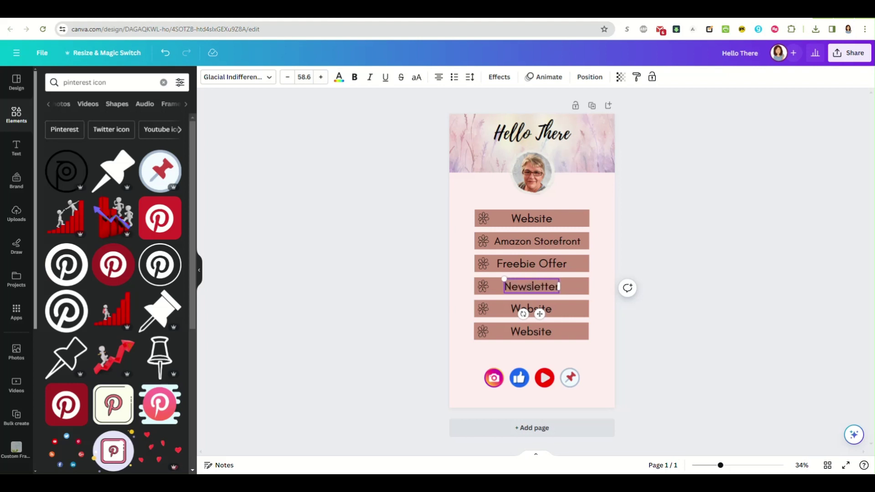
click(652, 259)
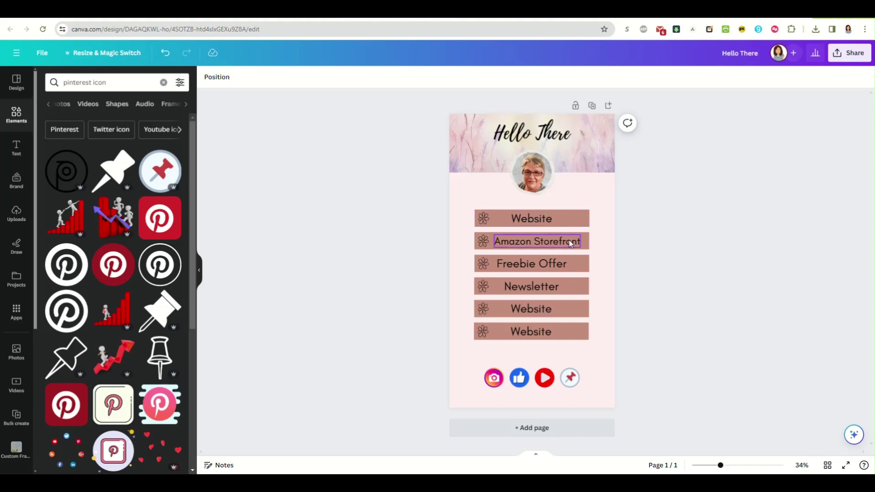
Add a link to the owner's website address on the rectangle of the first "Website" bar.
click(571, 224)
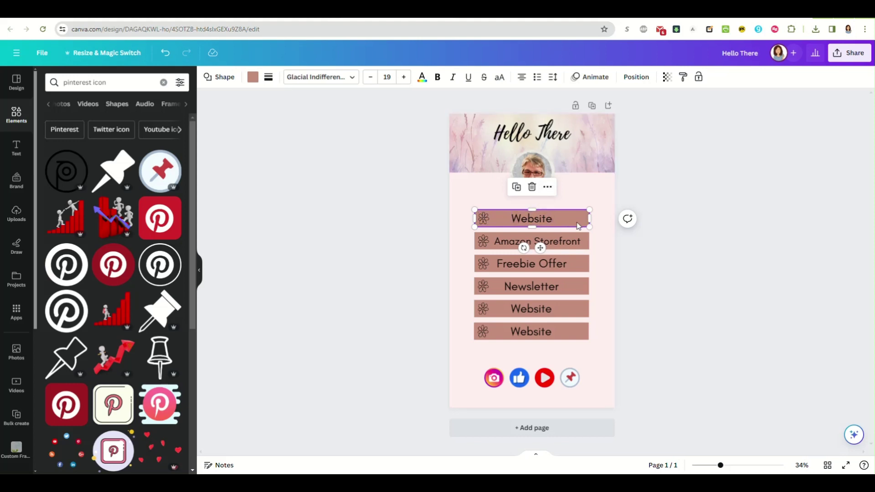
click(548, 187)
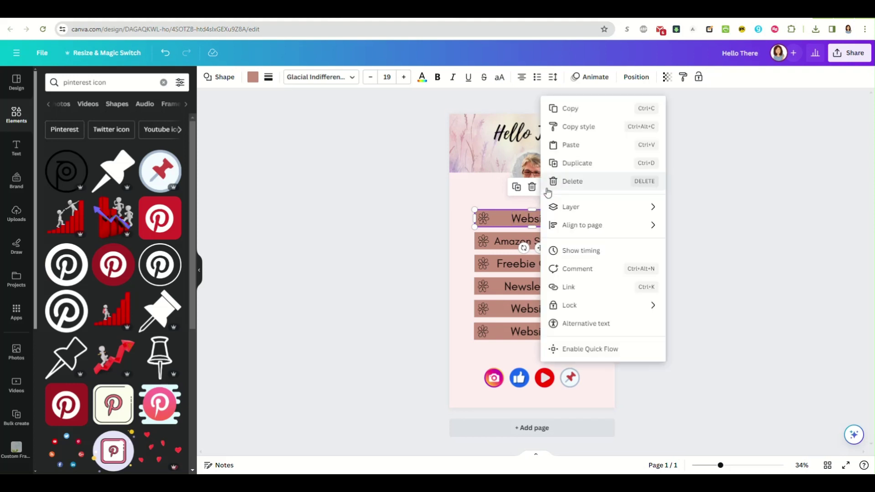
click(592, 290)
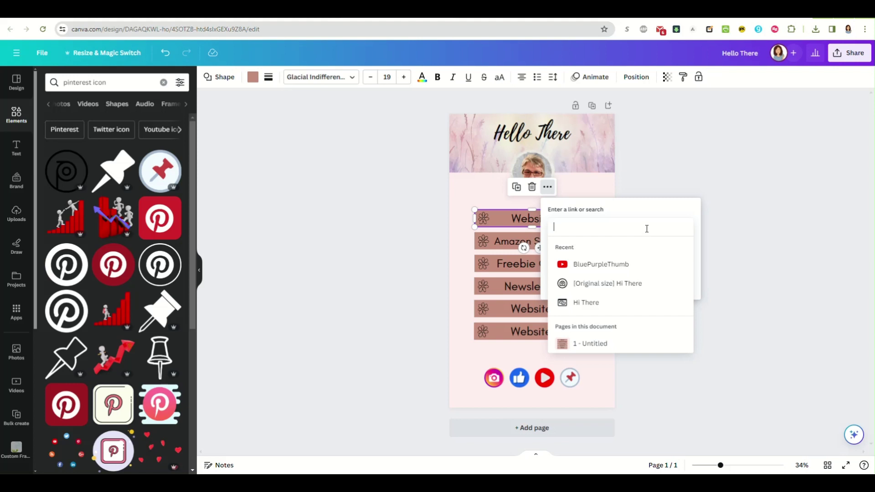
text(https:/)
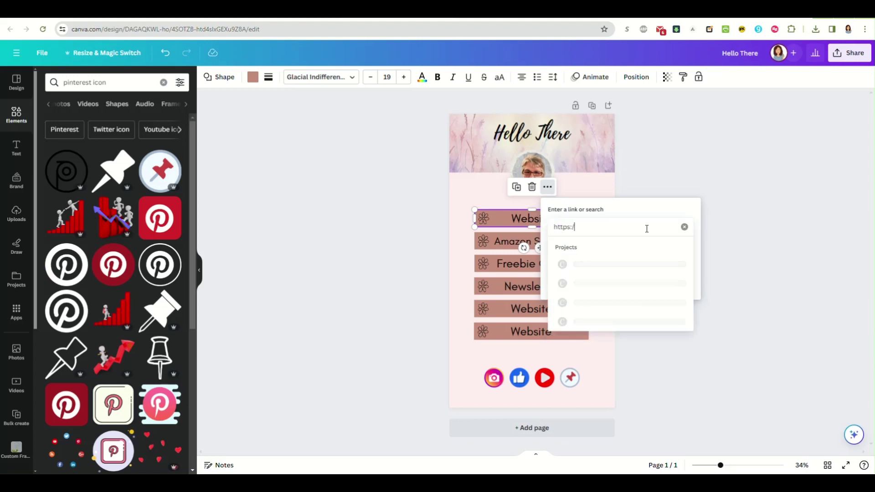
text(/officialrhond)
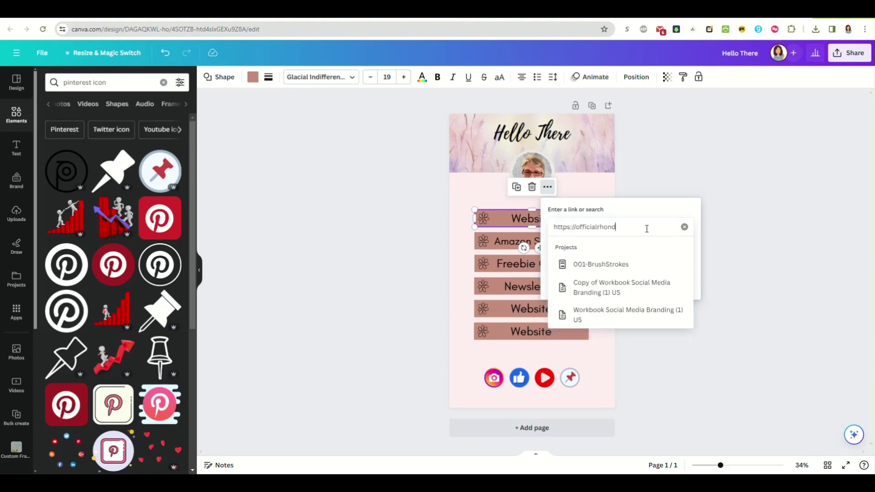
text(aj.com)
key(Return)
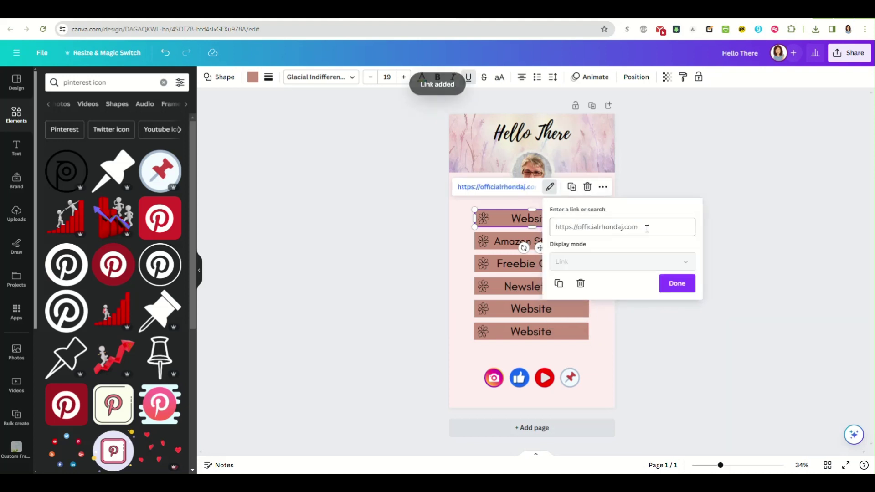
click(676, 286)
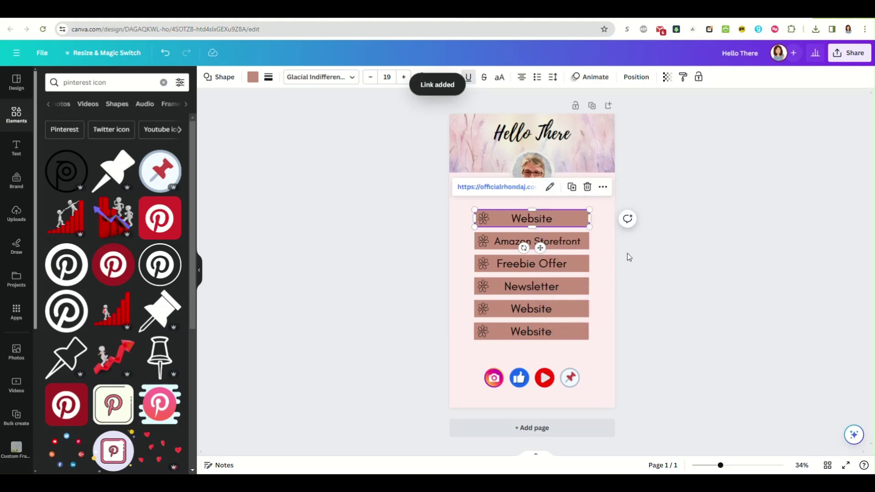
click(655, 276)
click(574, 216)
click(584, 246)
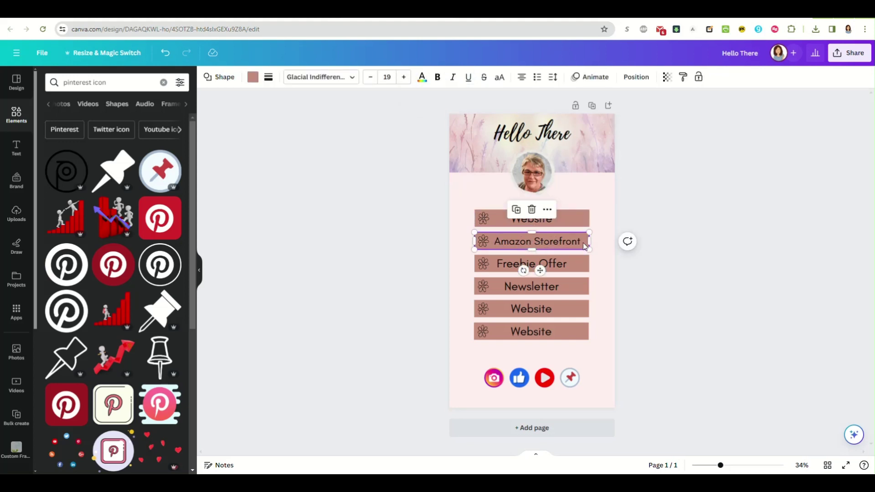
click(580, 270)
click(575, 294)
click(572, 314)
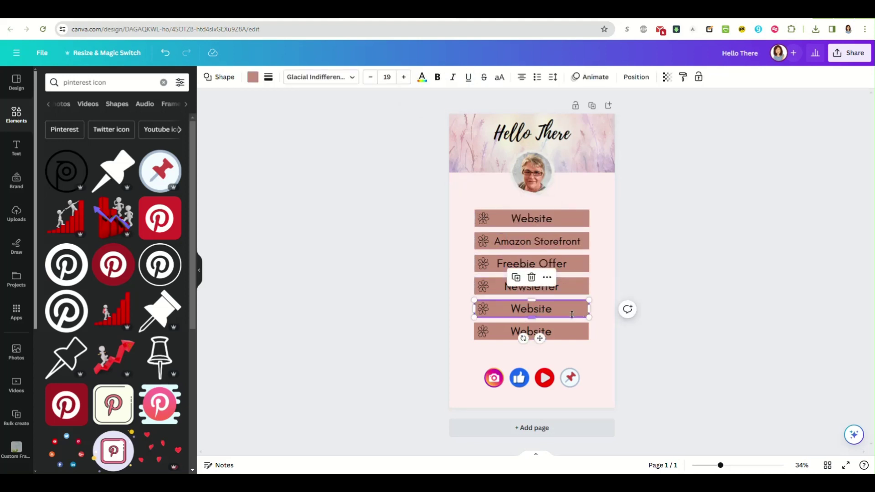
click(572, 336)
click(519, 379)
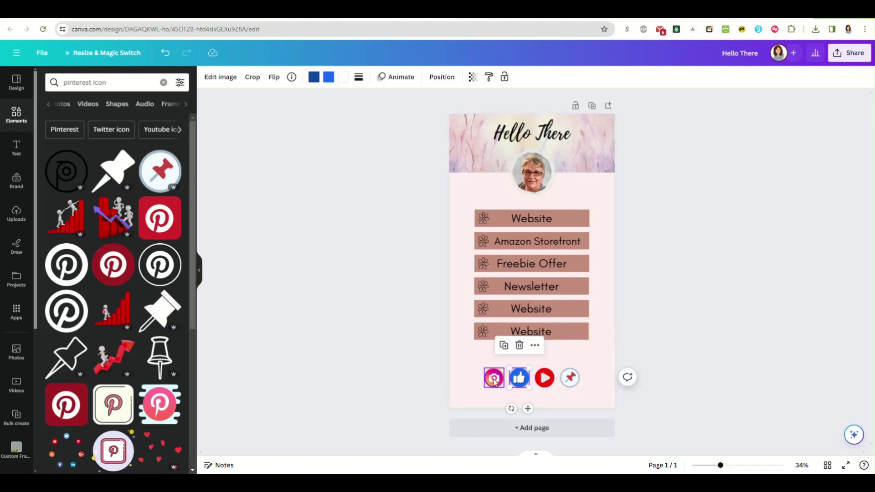
click(495, 382)
click(666, 310)
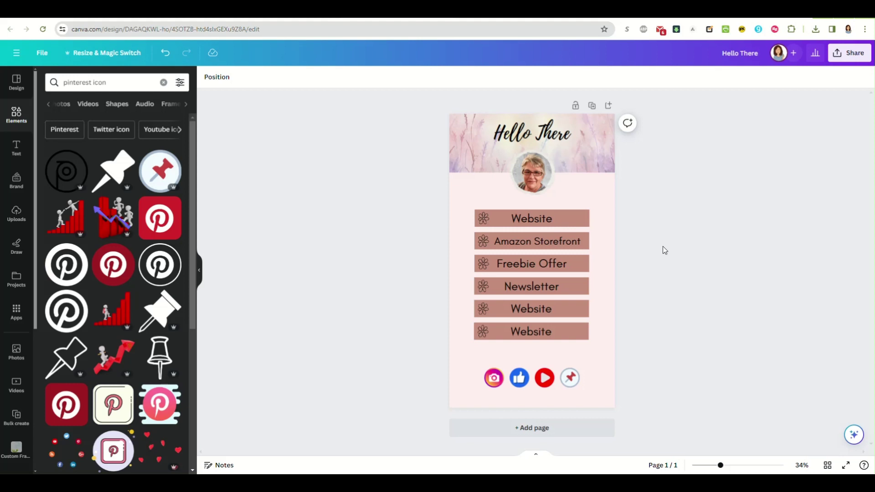
Create a public template link for the design from the share options and copy it.
click(849, 53)
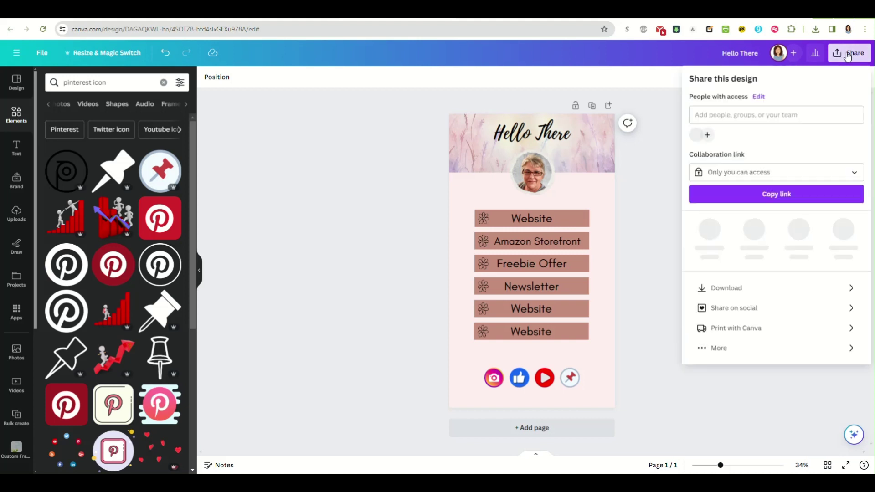
click(751, 345)
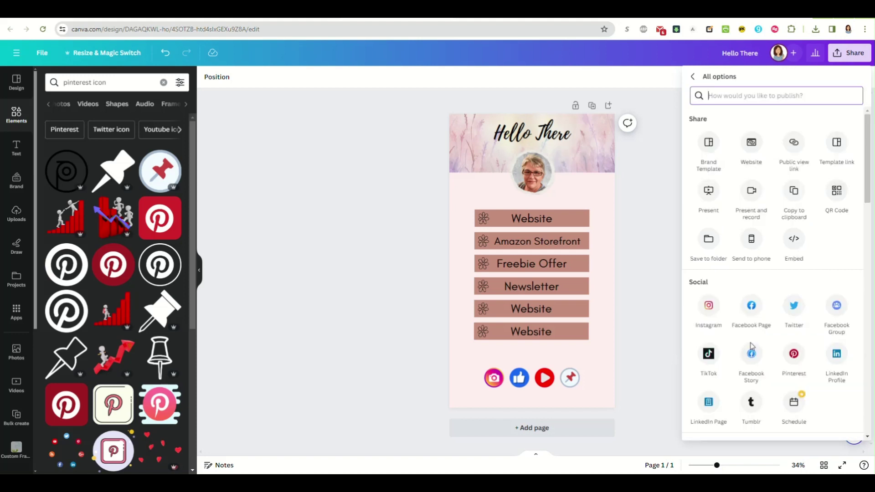
click(837, 144)
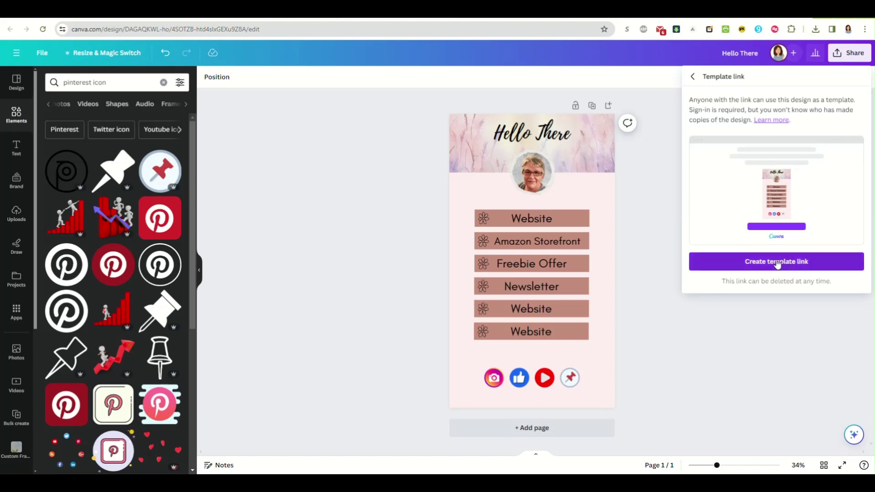
click(778, 263)
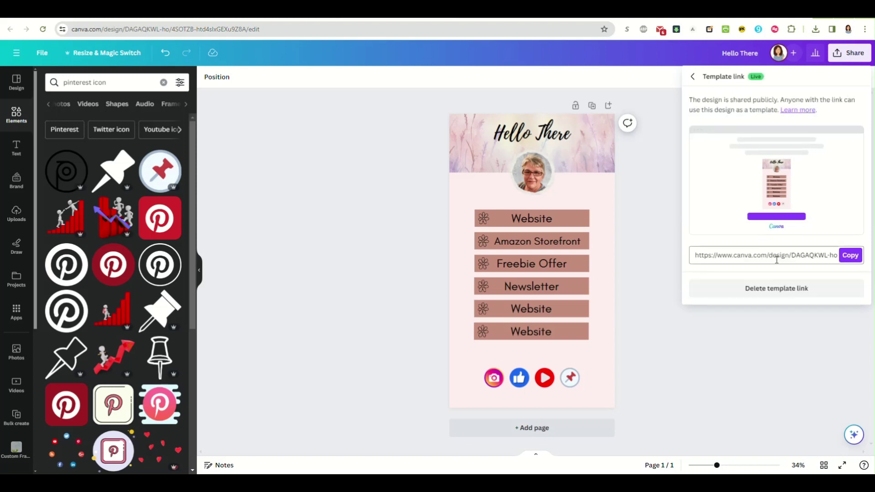
click(849, 256)
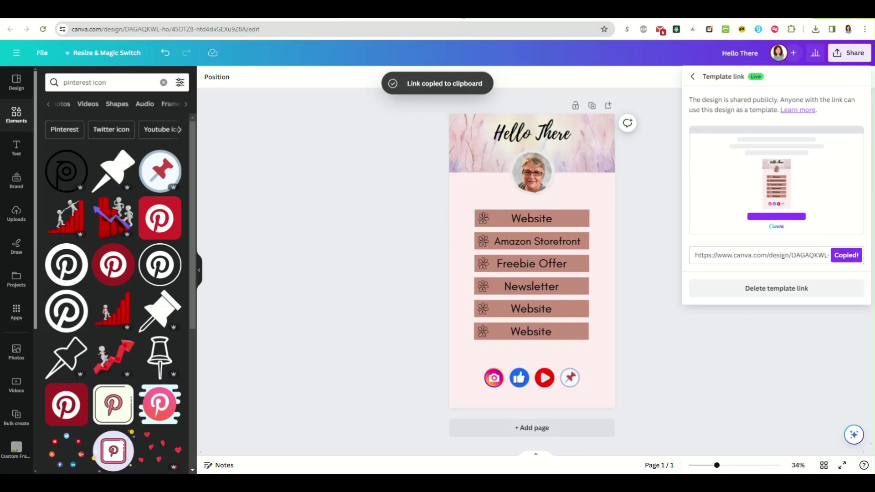
Open the copied template link in a new browser tab, look over its template page, and return to the design.
key(ctrl+t)
click(440, 30)
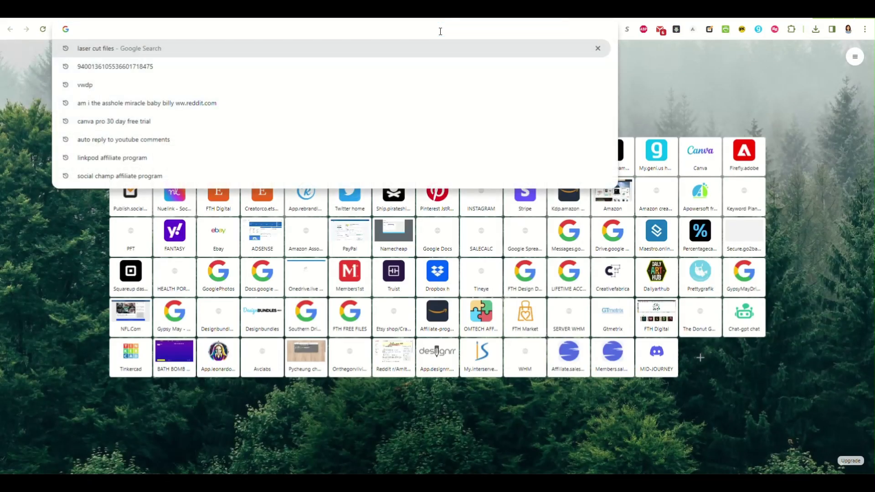
key(ctrl+v)
key(Return)
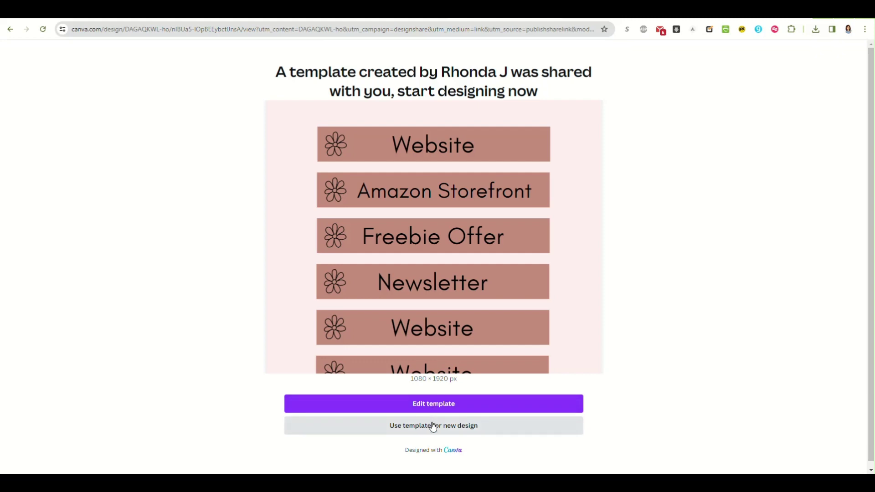
scroll(501, 253, down, 1)
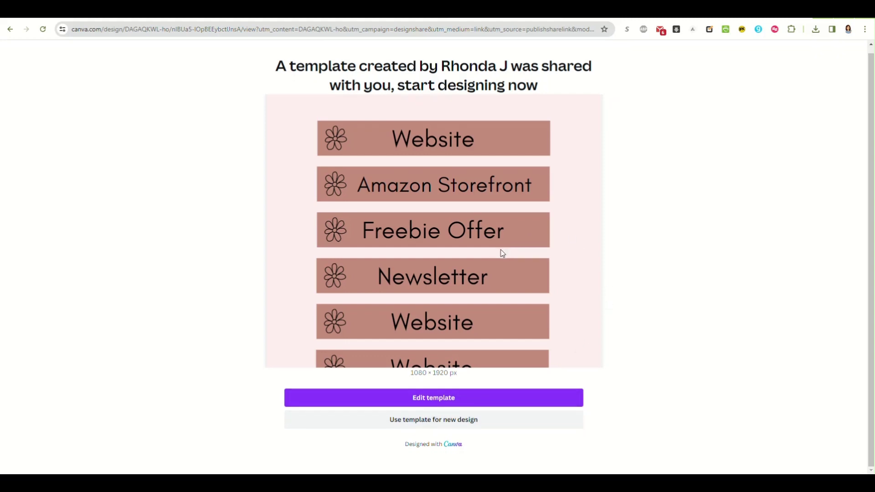
scroll(537, 255, up, 1)
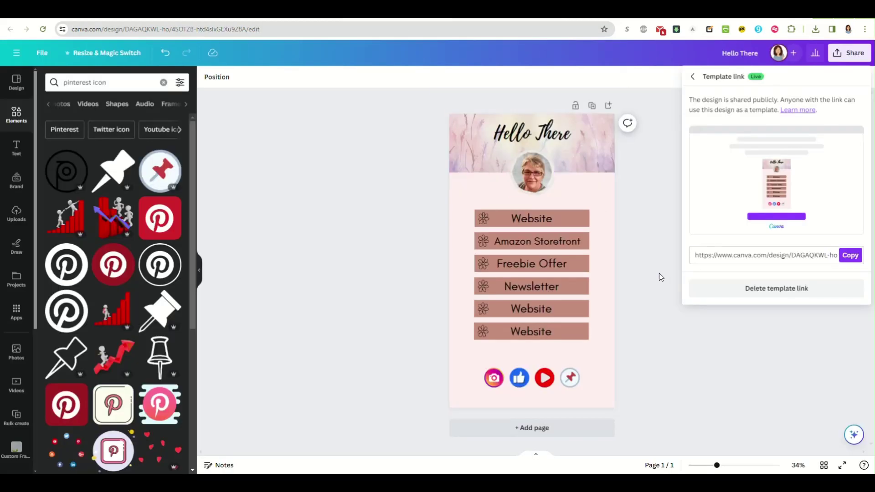
click(660, 277)
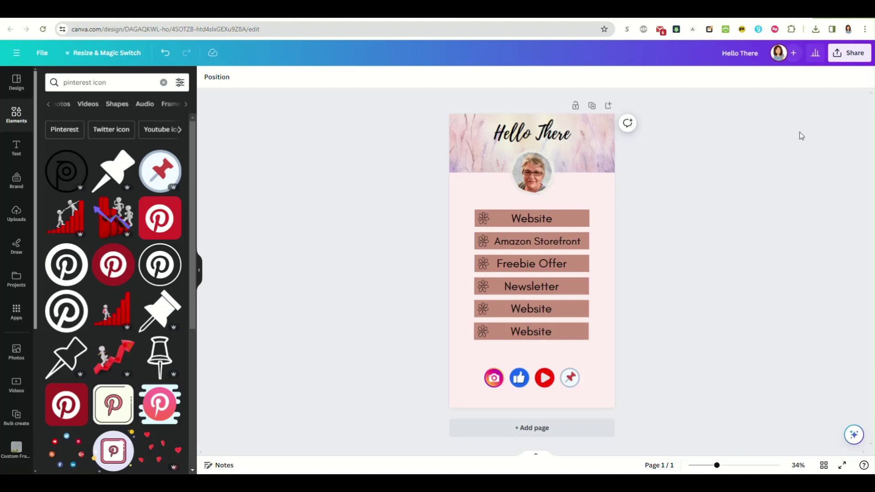
Find the website option by searching the share options for "website" and convert the design to a website.
click(848, 54)
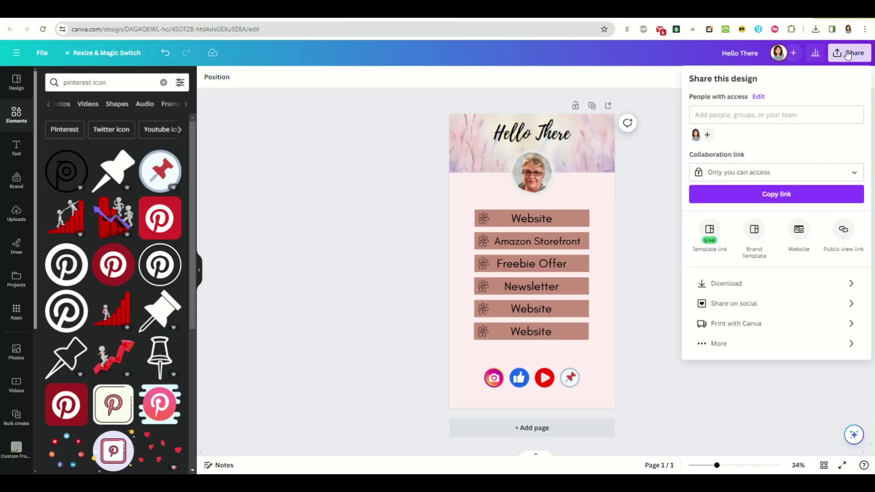
click(768, 347)
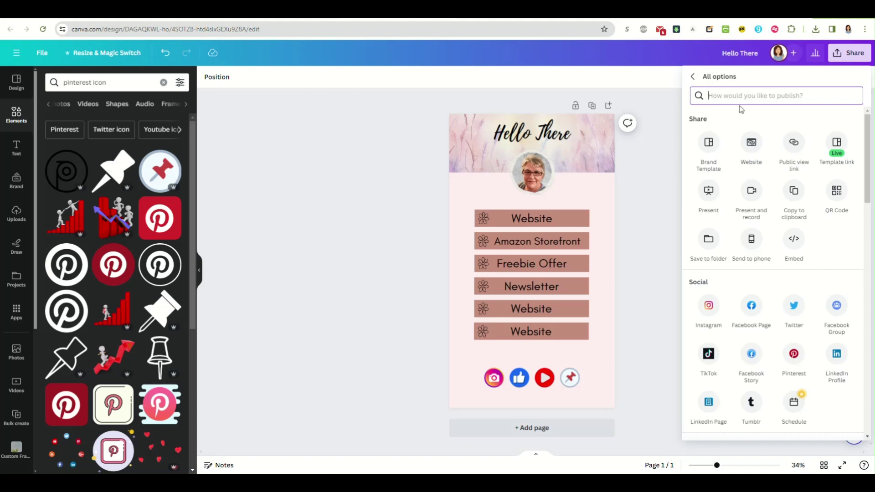
text(website)
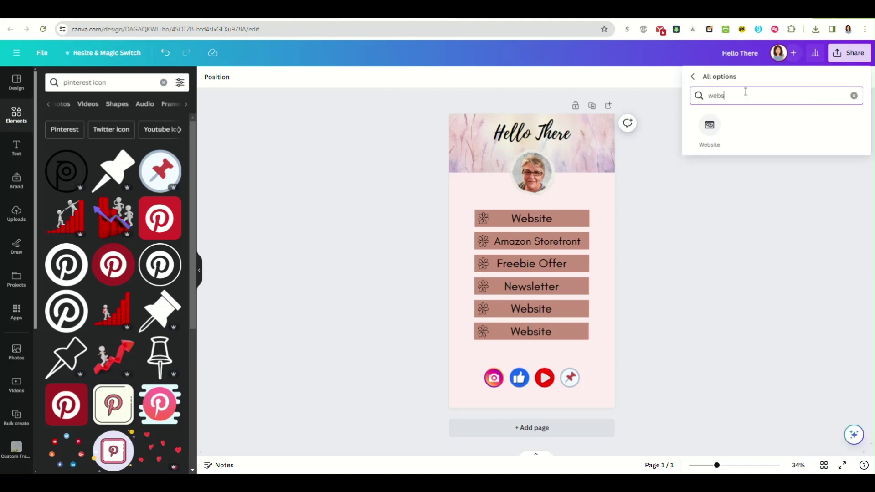
click(708, 125)
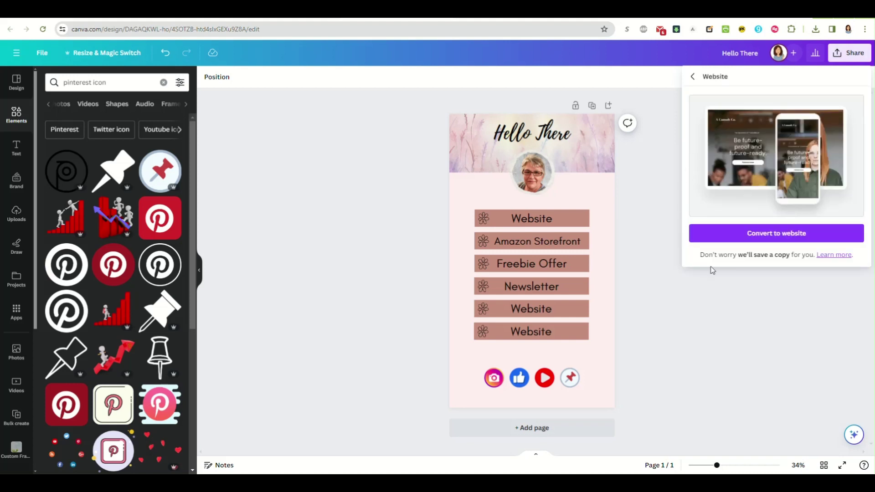
click(775, 235)
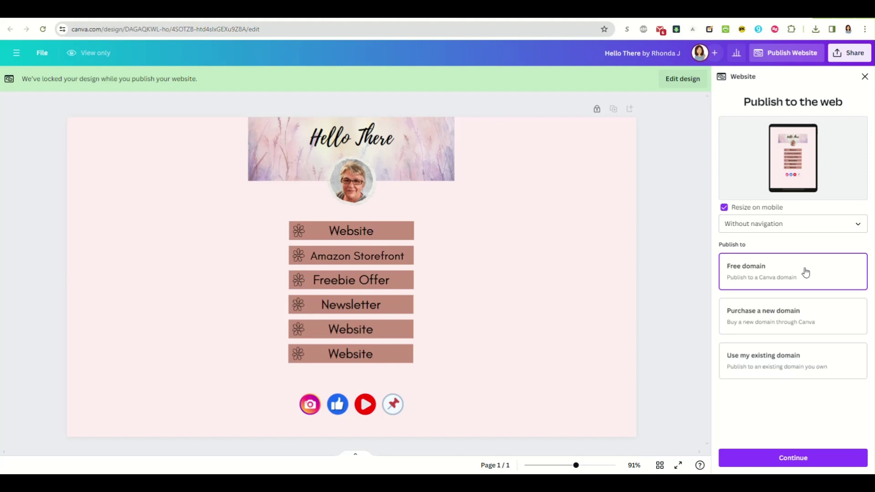
Continue with the free domain, setting the page URL to "mylinks3" and the page description to "Where you can find me".
click(797, 458)
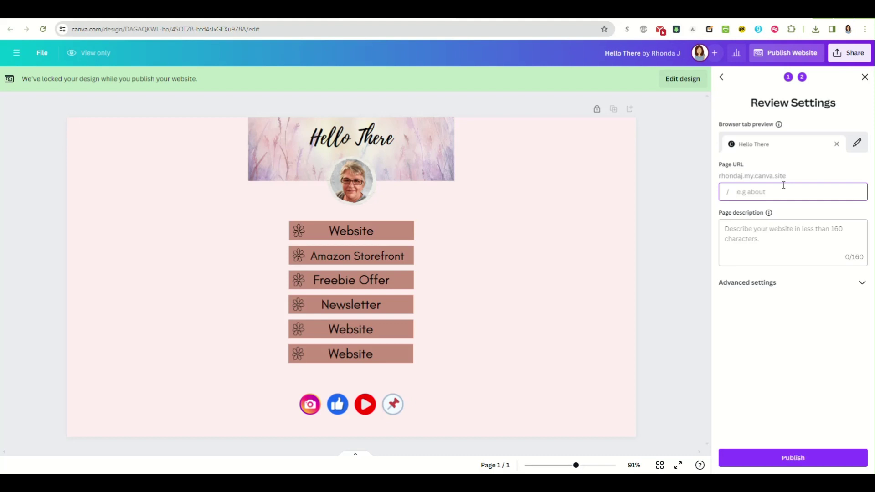
text(mylinks3)
click(778, 240)
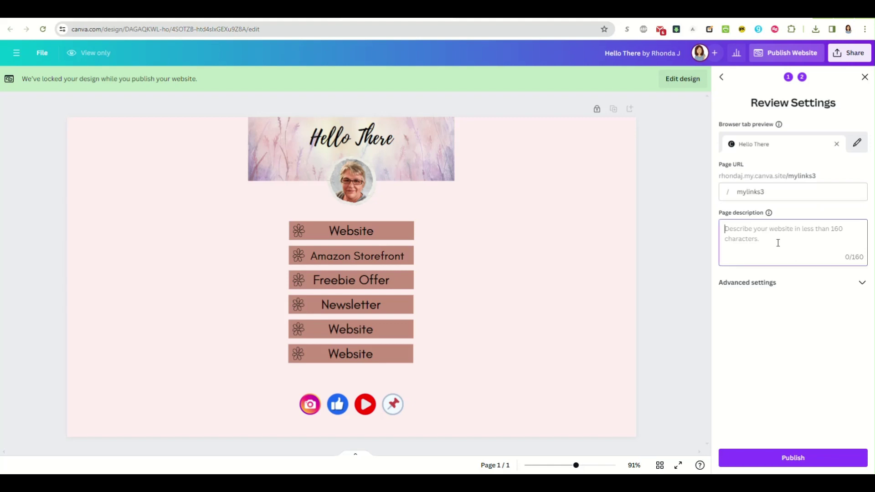
text(I)
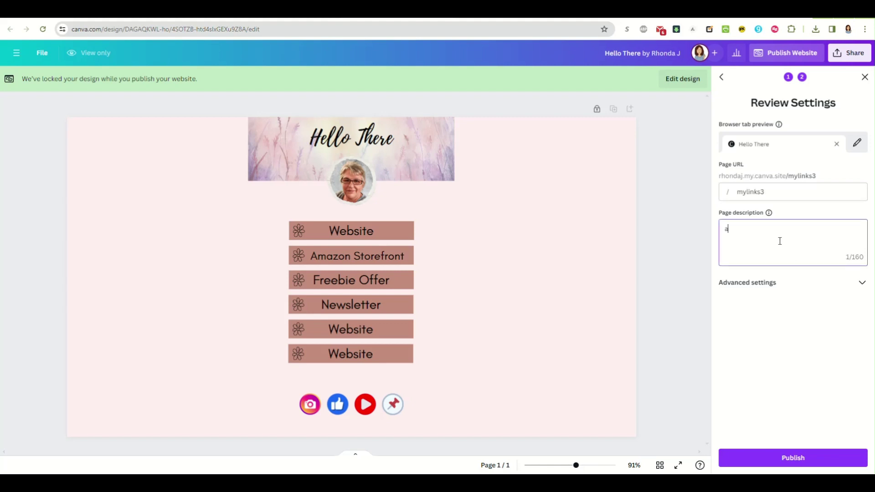
key(BackSpace)
text(Where you can find me)
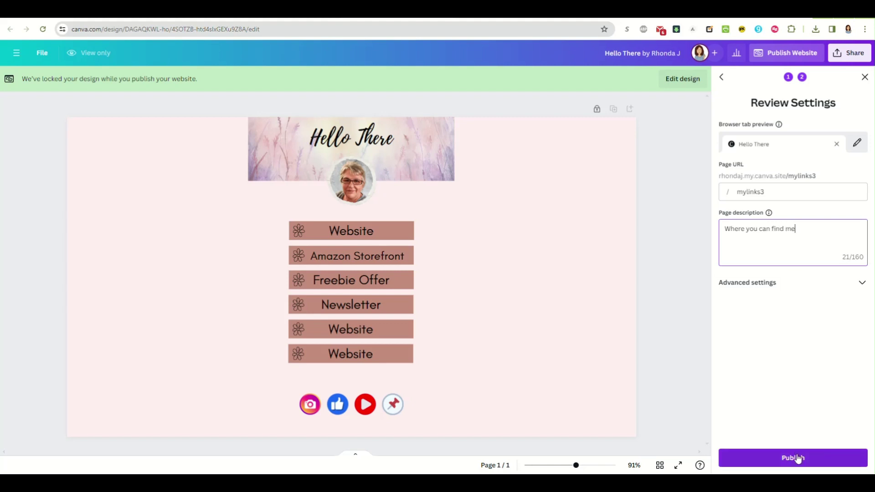
Review the advanced settings without changing them, then publish the website and copy its live address.
click(861, 284)
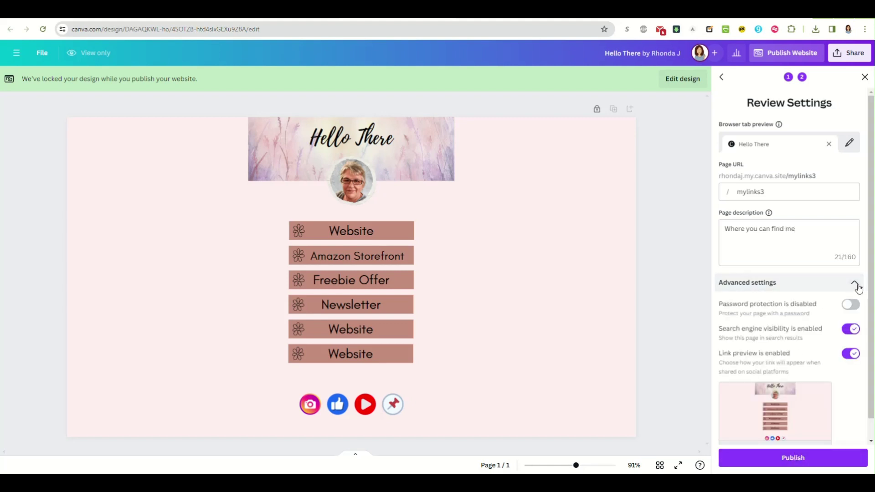
scroll(835, 329, down, 1)
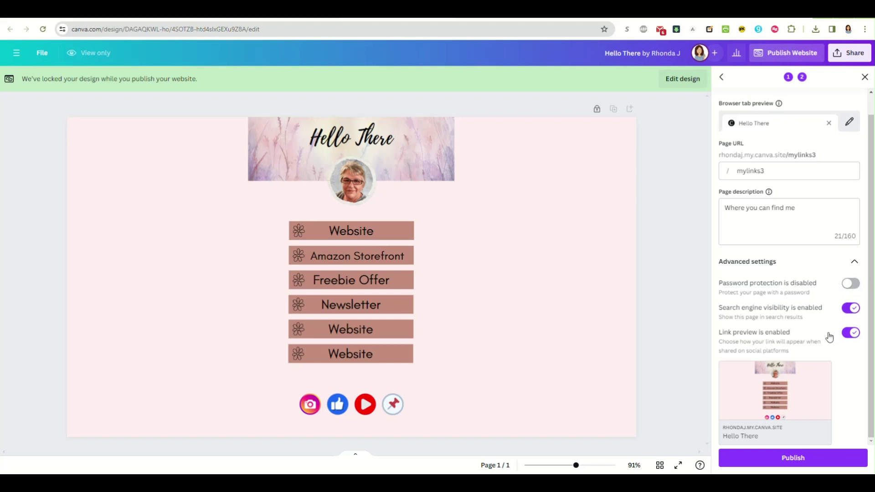
click(853, 261)
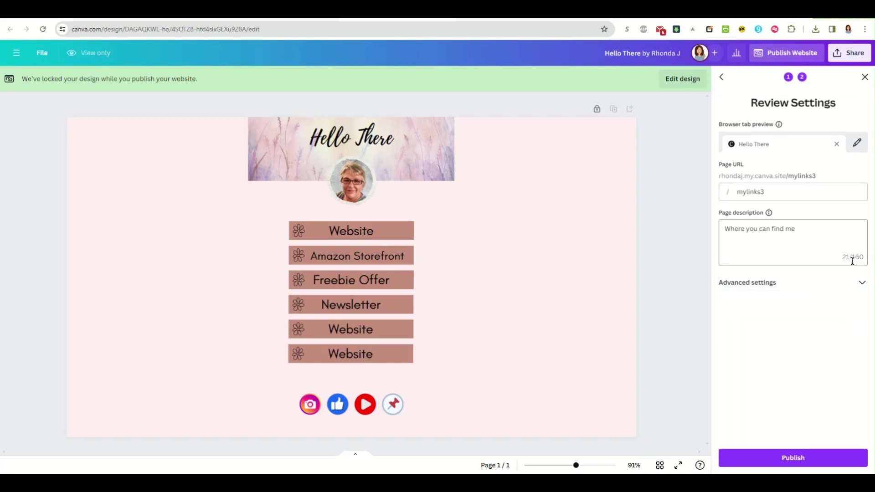
click(798, 459)
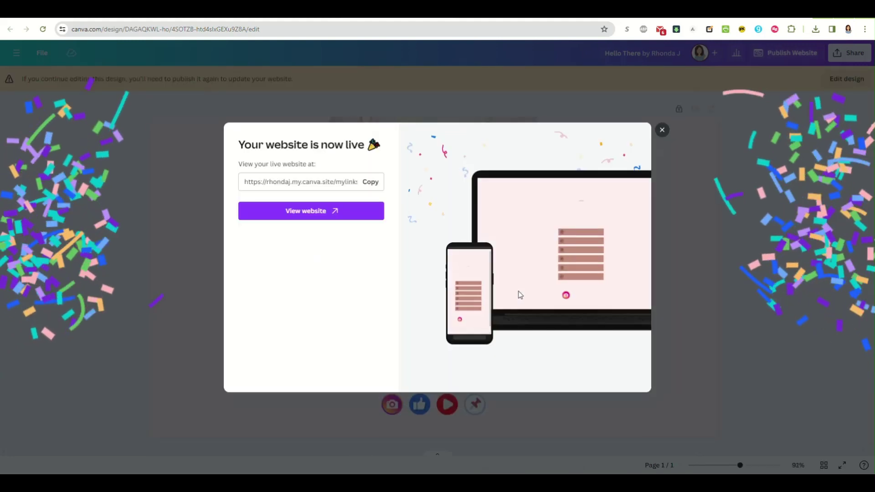
click(370, 183)
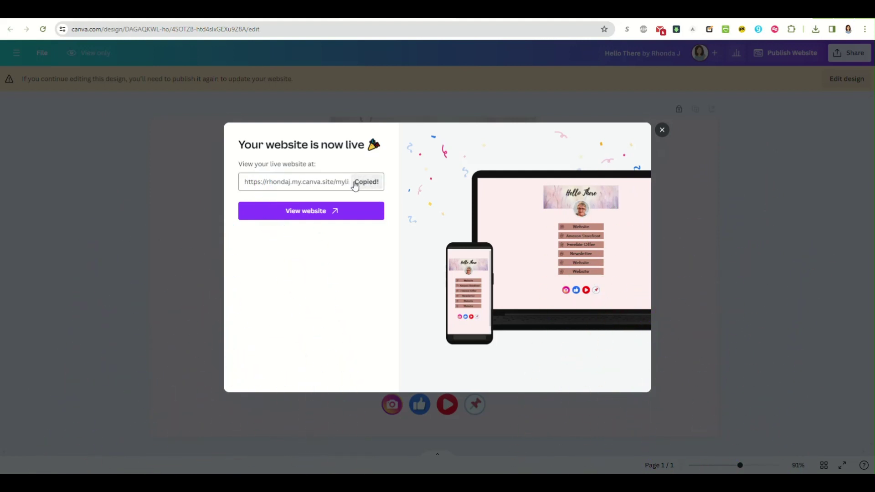
View the live website and test the first "Website" bar's link, then return to the link page and select its address.
click(311, 216)
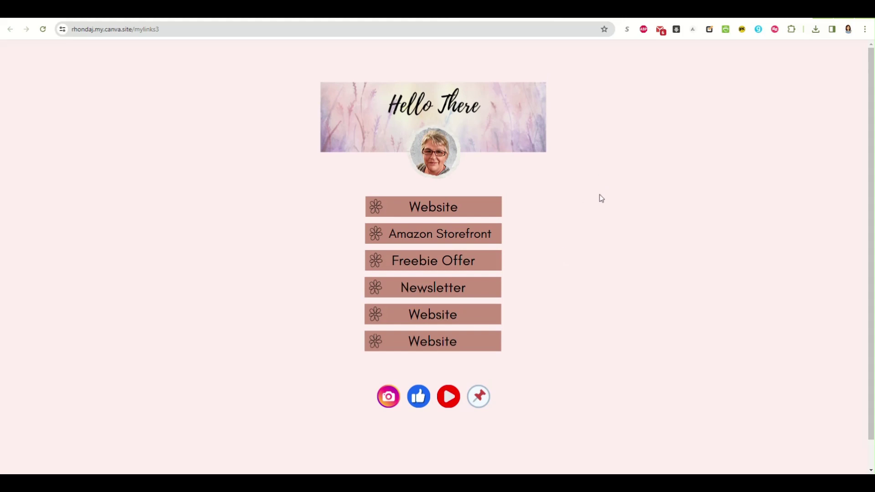
scroll(600, 200, down, 1)
scroll(600, 205, up, 2)
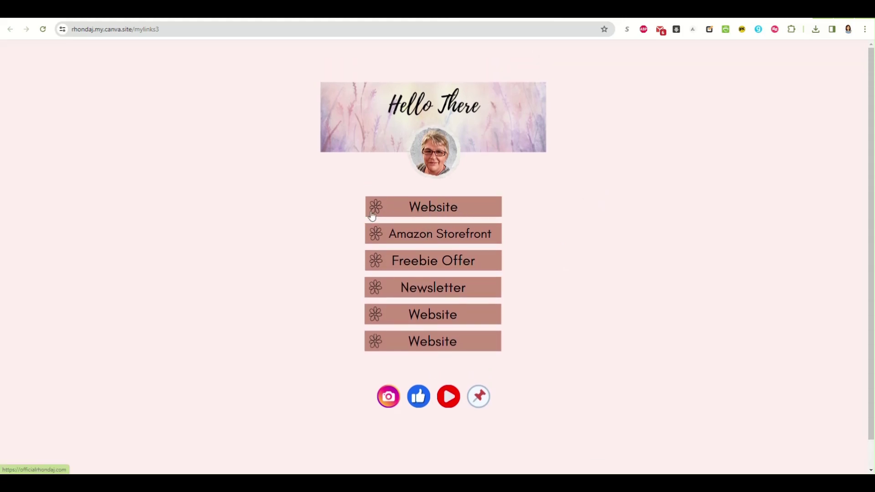
click(475, 209)
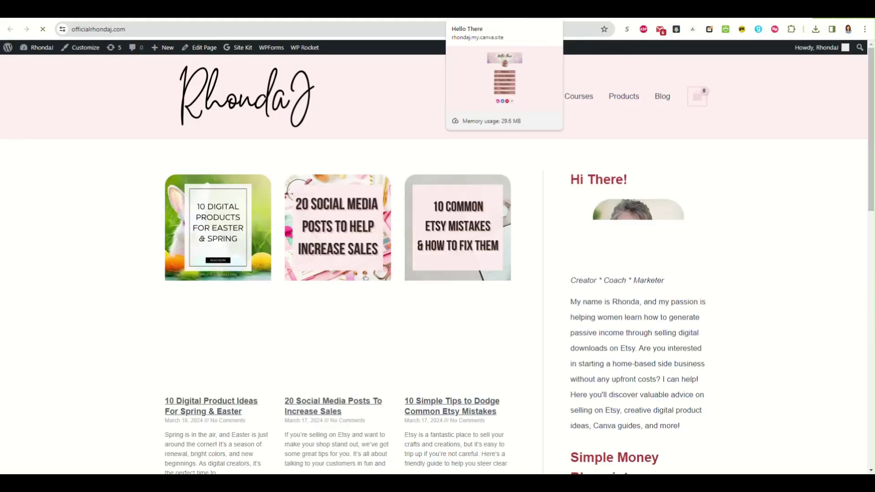
click(501, 9)
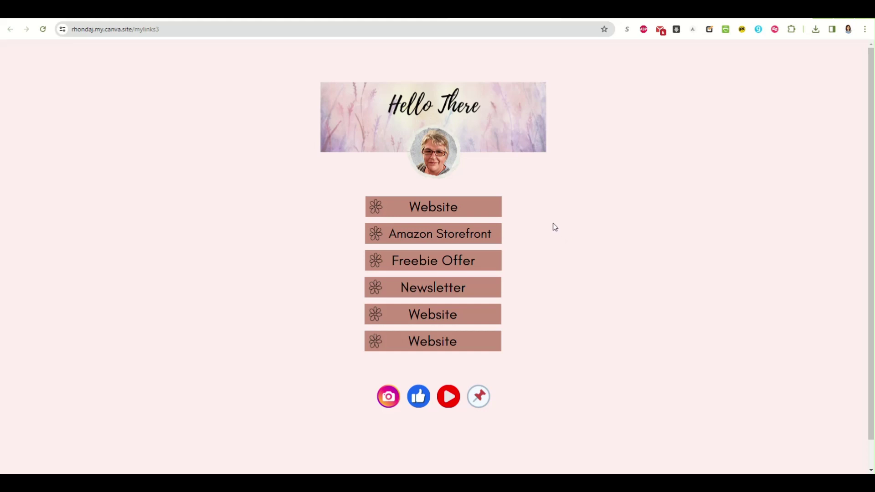
click(152, 29)
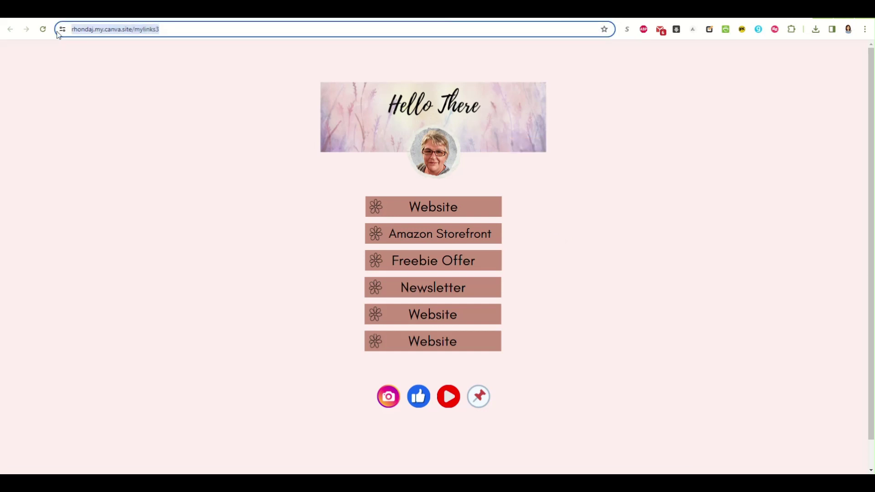